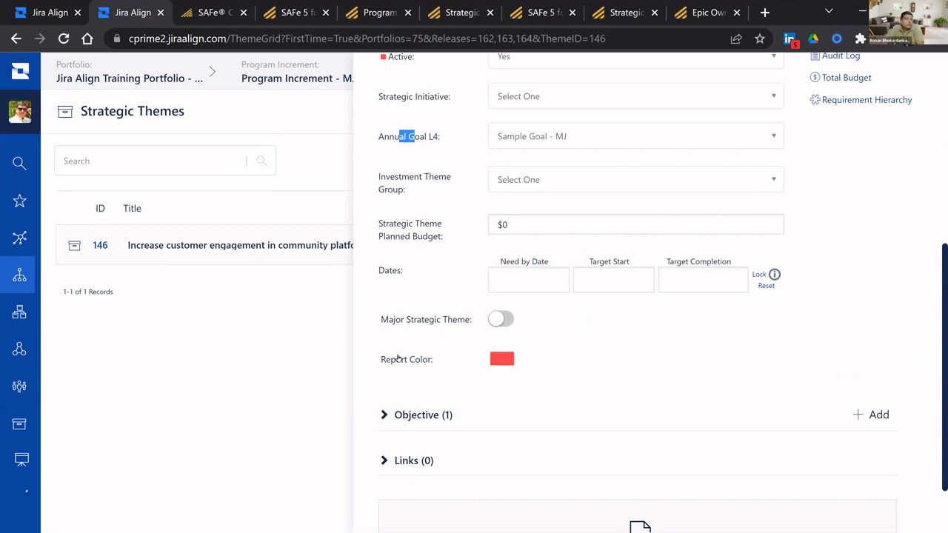
# - Expand the strategic theme's objectives and open "Reduce membership churn from 20 to 5 %"
pyautogui.click(503, 398)
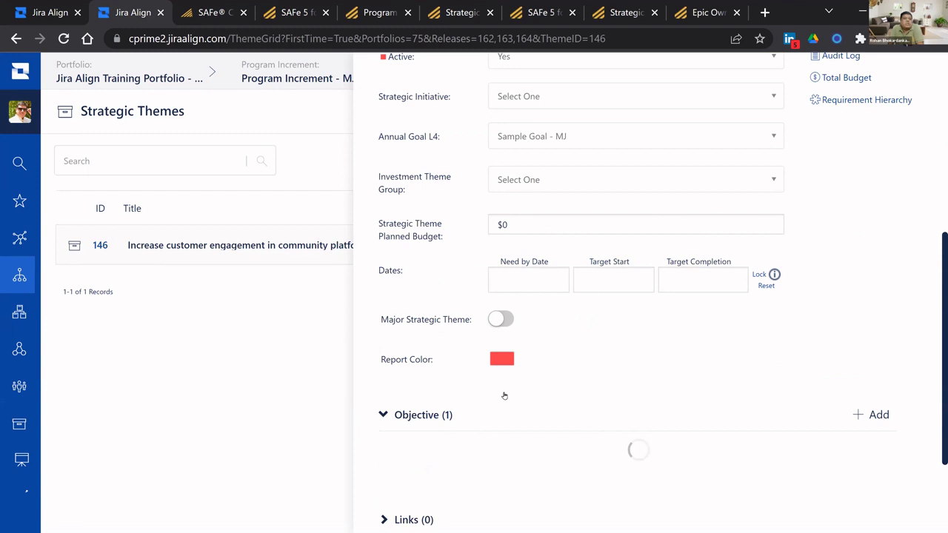
pyautogui.scroll(-1, 485, 414)
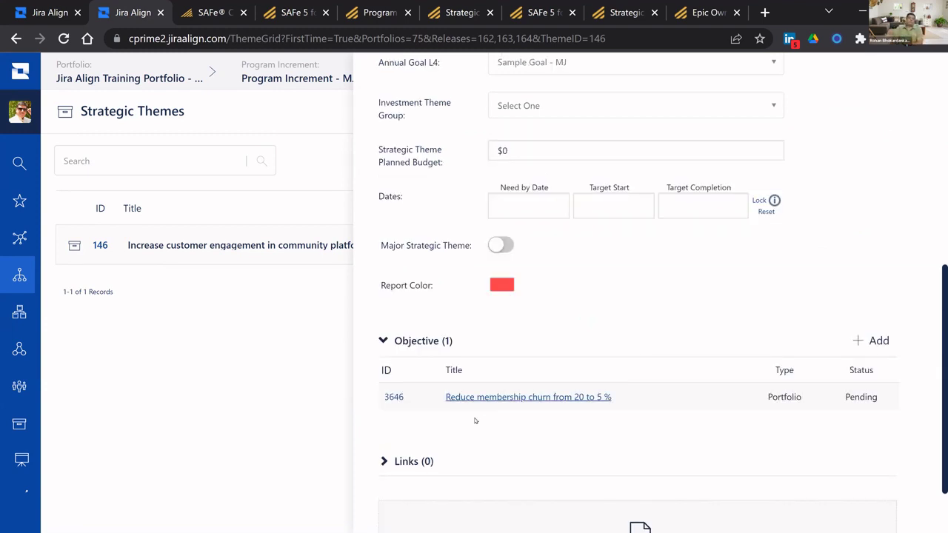
pyautogui.click(546, 399)
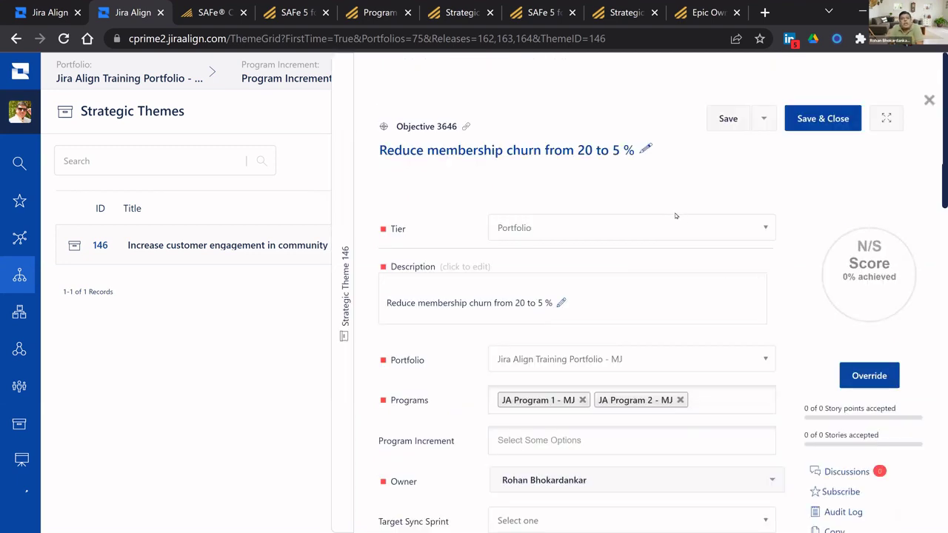
# - Review the objective's detail fields from programs, owner and target sync sprint through annual goal, type and notes
pyautogui.scroll(-3, 675, 216)
pyautogui.scroll(2, 418, 280)
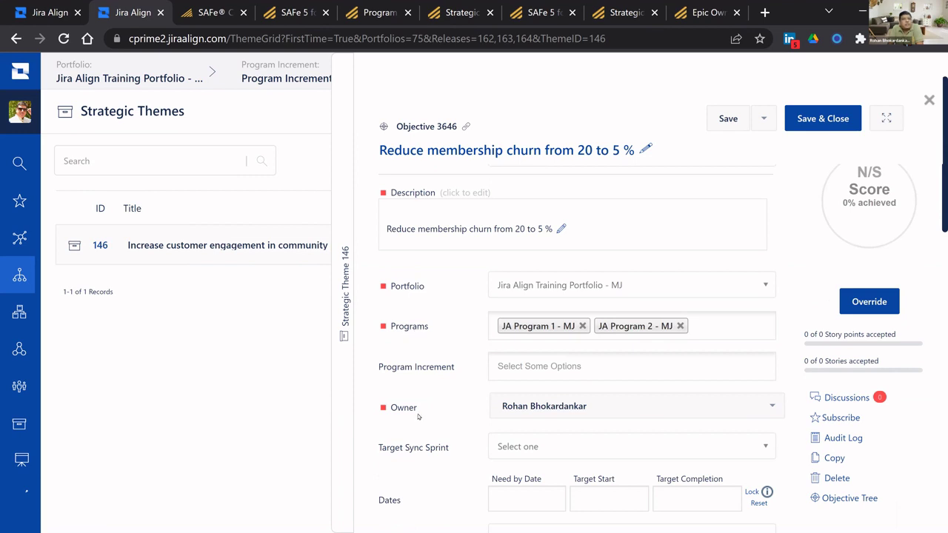
pyautogui.scroll(-2, 488, 297)
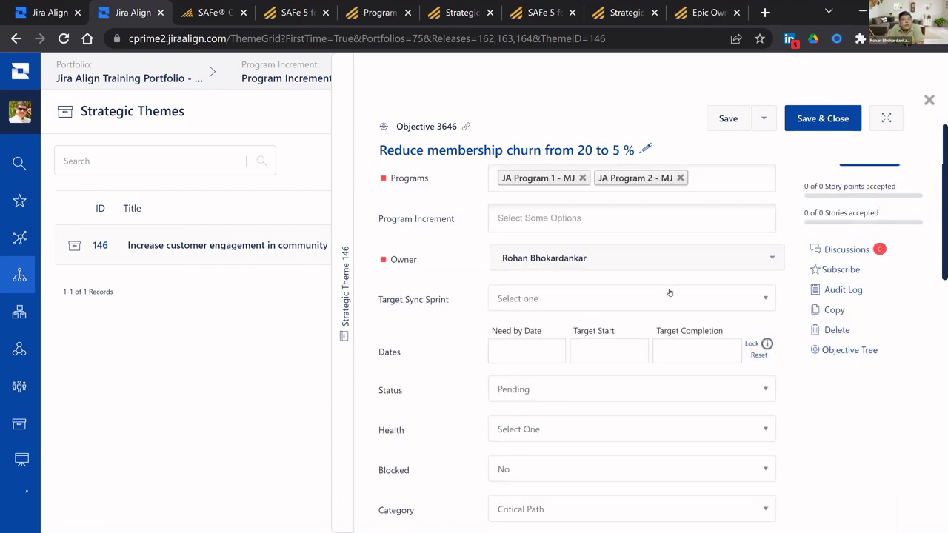
pyautogui.click(770, 298)
pyautogui.click(769, 298)
pyautogui.scroll(-3, 428, 315)
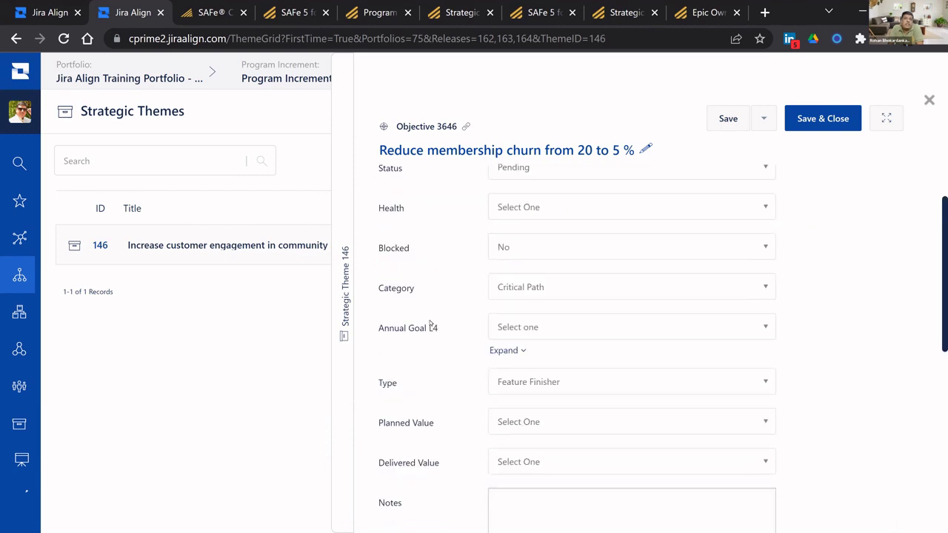
pyautogui.scroll(-2, 529, 310)
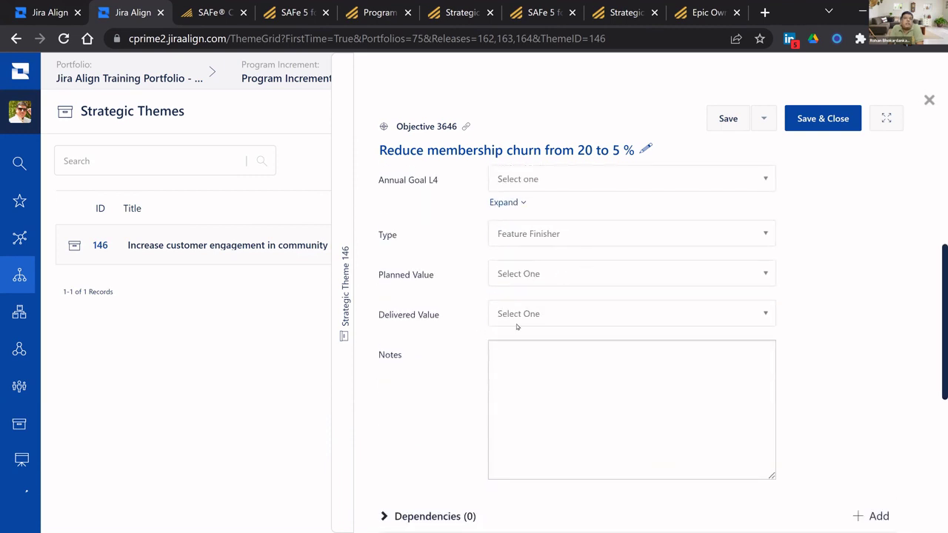
# - Check the options offered for the objective's Planned Value without choosing one, and close the objective
pyautogui.click(763, 274)
pyautogui.scroll(-2, 751, 353)
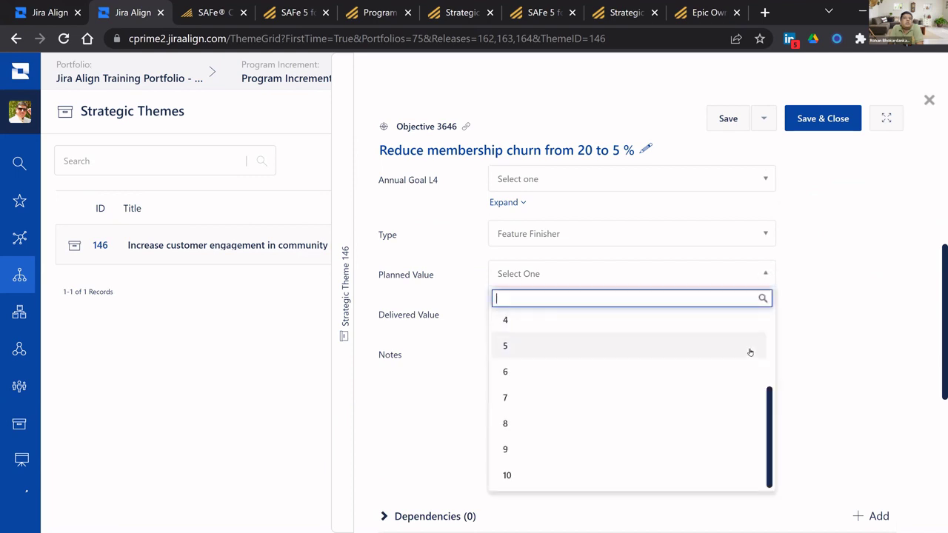
pyautogui.click(816, 264)
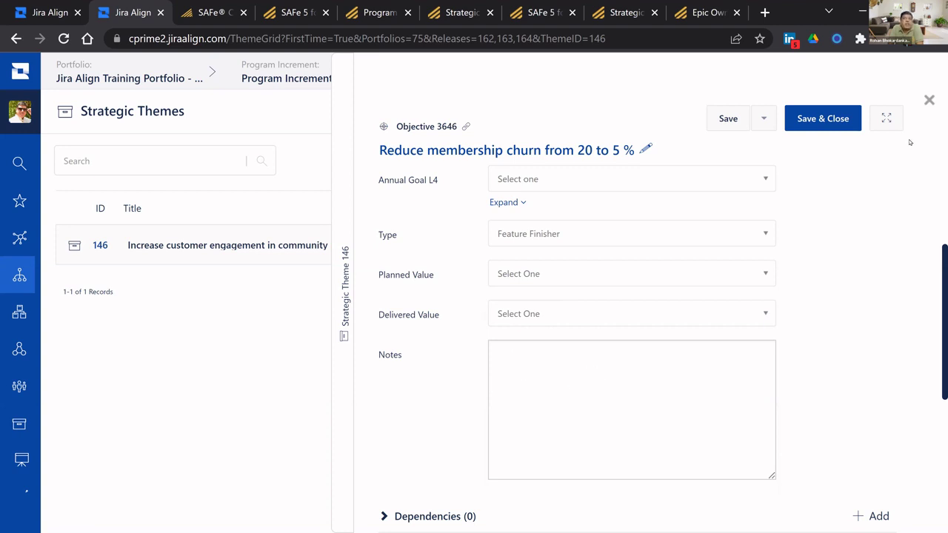
pyautogui.click(930, 100)
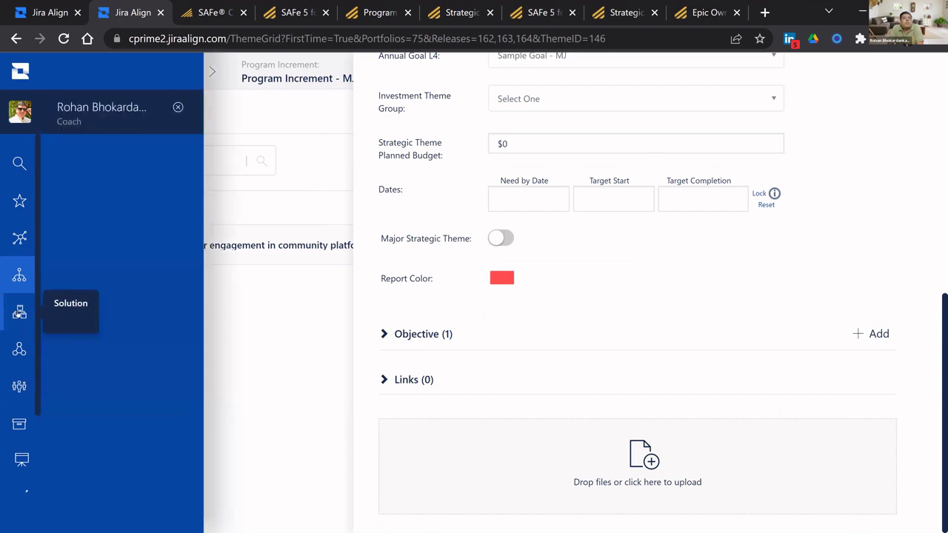
# - Open the portfolio-level Kanban boards list and search it for "mj"
pyautogui.click(19, 313)
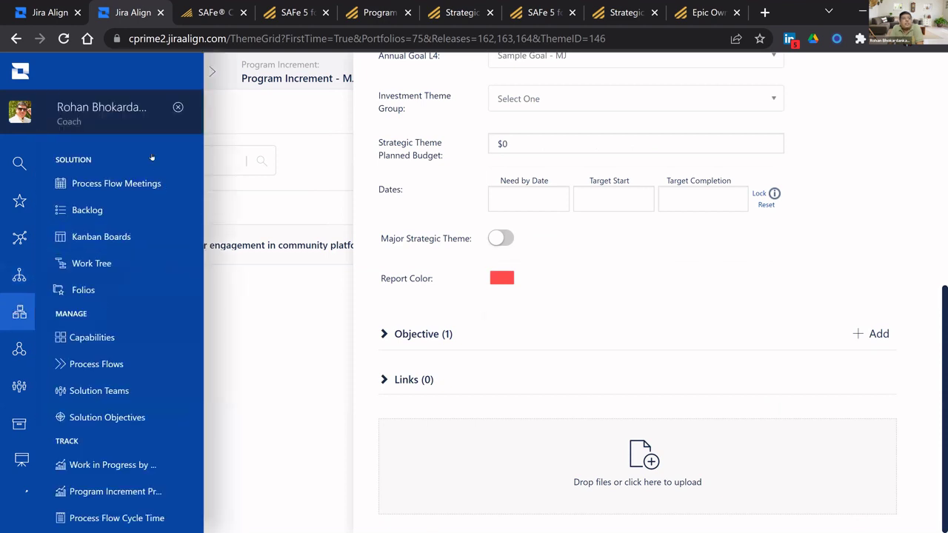
pyautogui.click(16, 279)
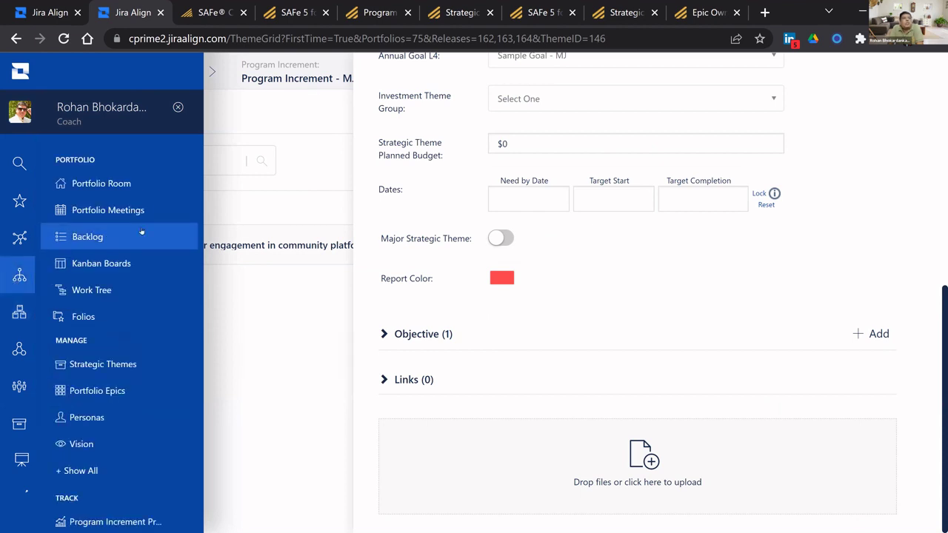
pyautogui.click(140, 264)
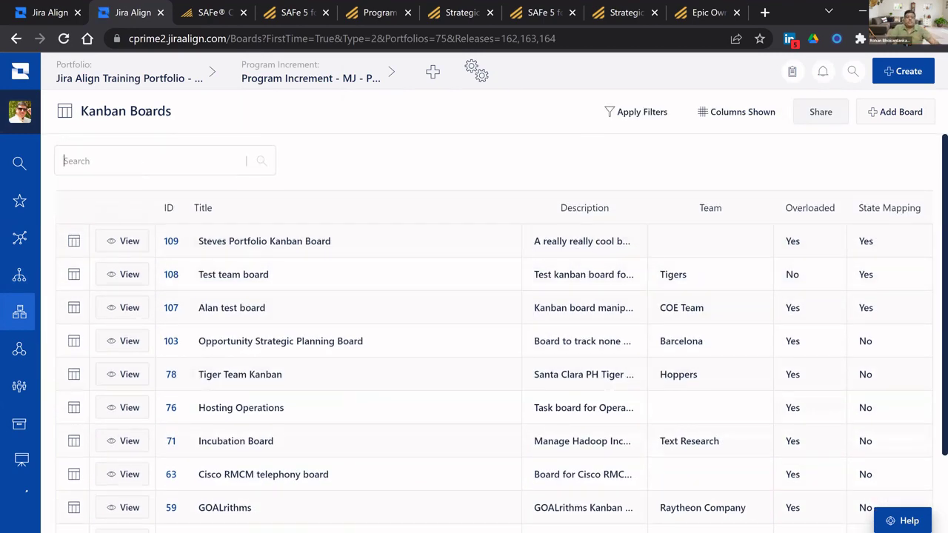
pyautogui.write('mj')
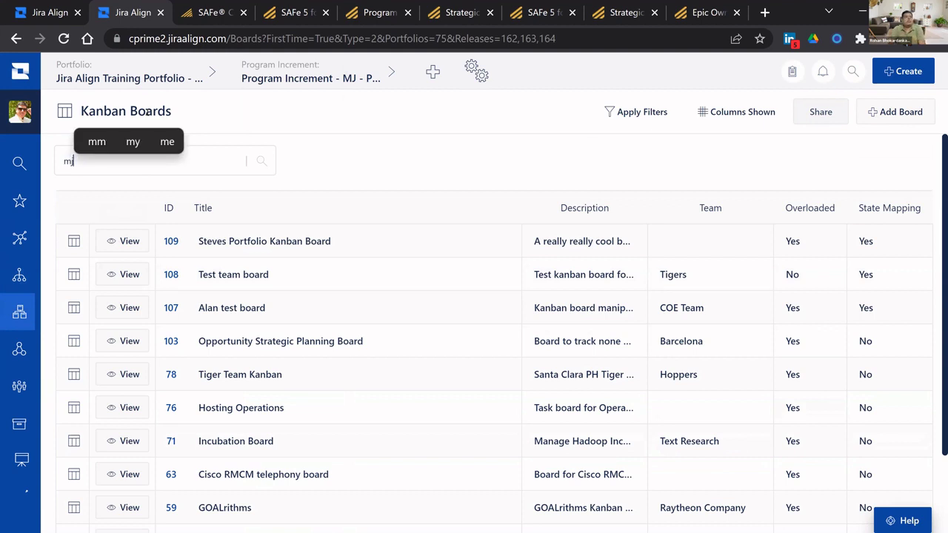
pyautogui.click(262, 162)
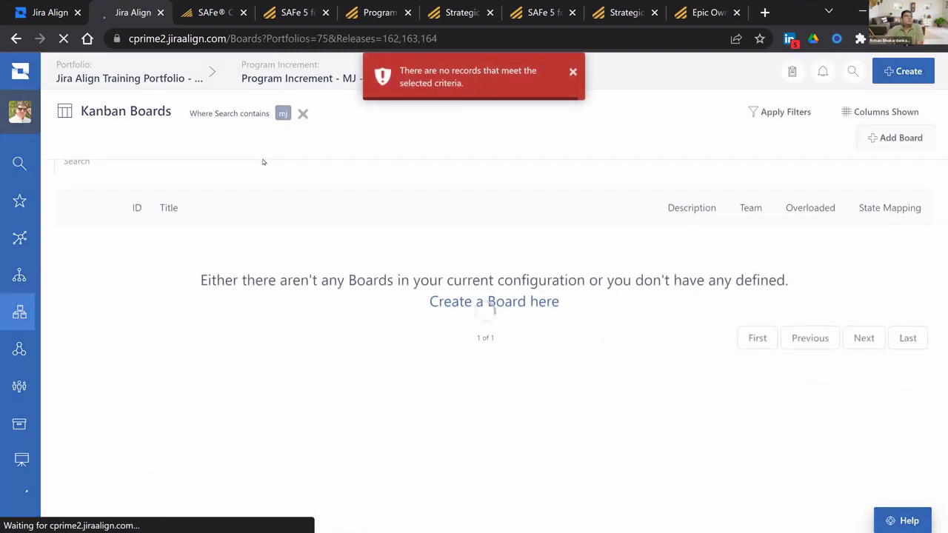
# - Search the Kanban boards list for "jira" instead
pyautogui.click(158, 161)
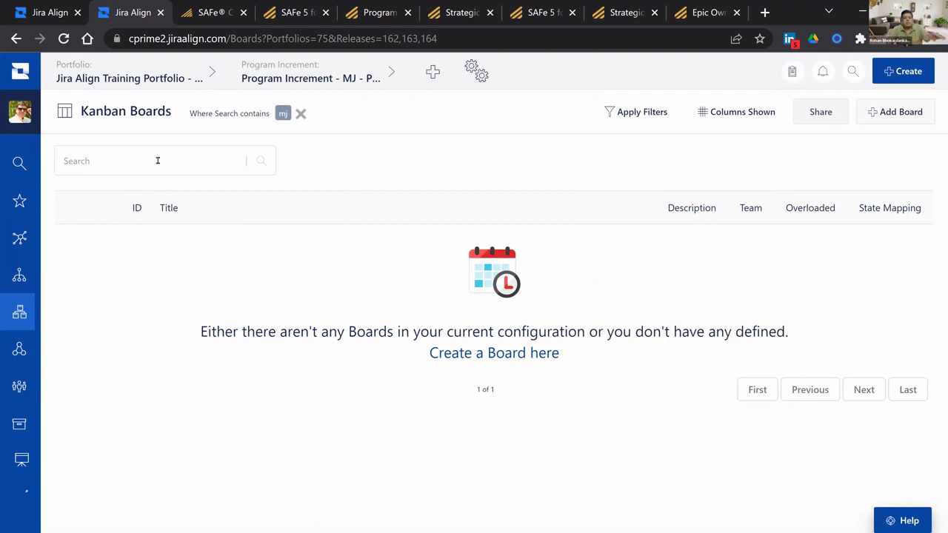
pyautogui.write('jira')
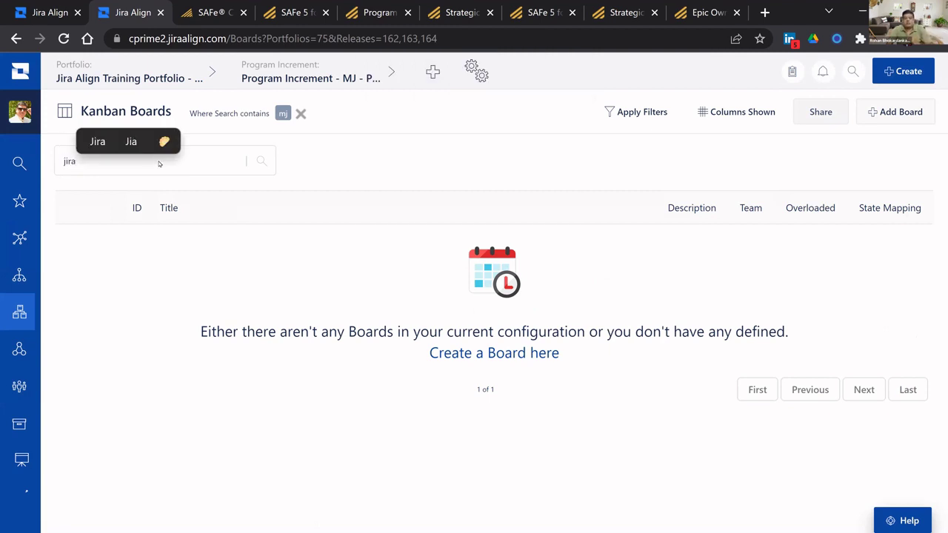
pyautogui.press('Return')
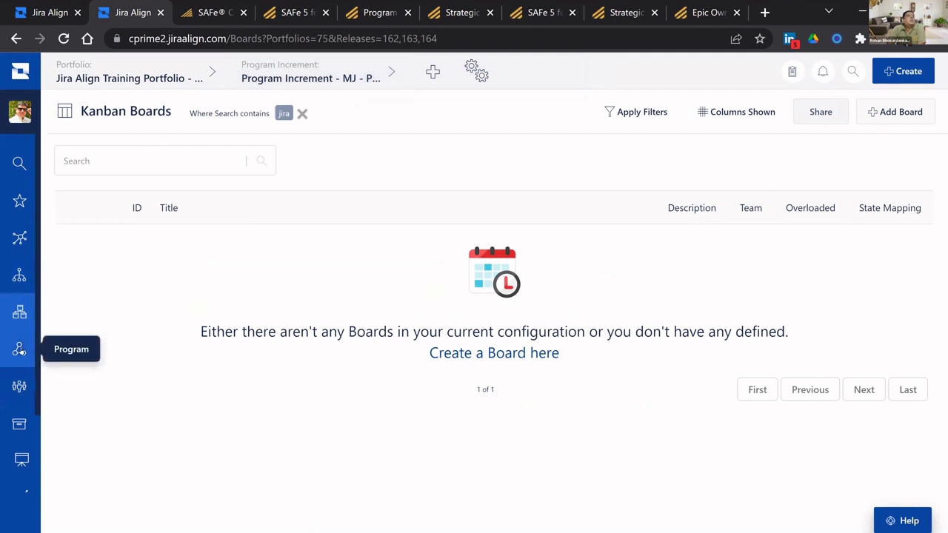
# - Open the Program Room, choosing JA Program 1 - MJ as program and Program Increment - MJ - PI3 as program increment
pyautogui.click(19, 350)
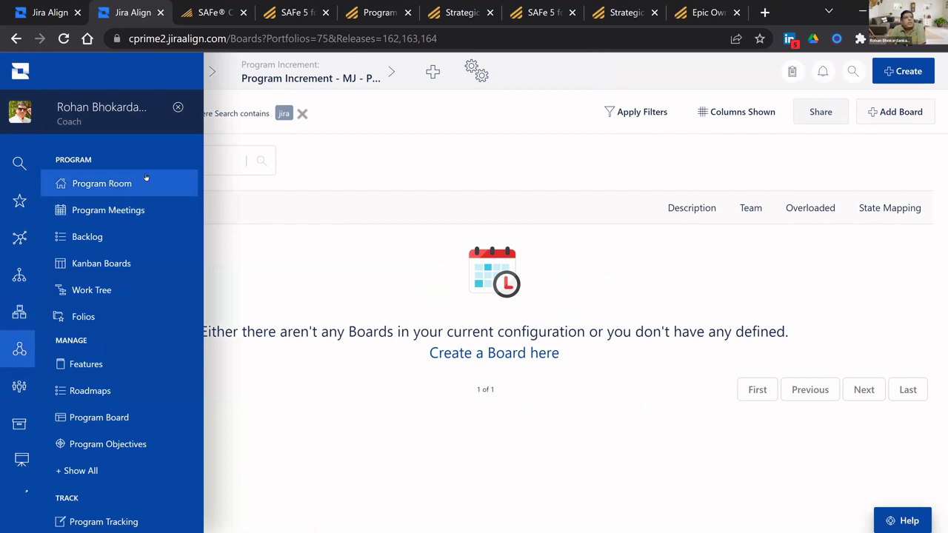
pyautogui.click(146, 182)
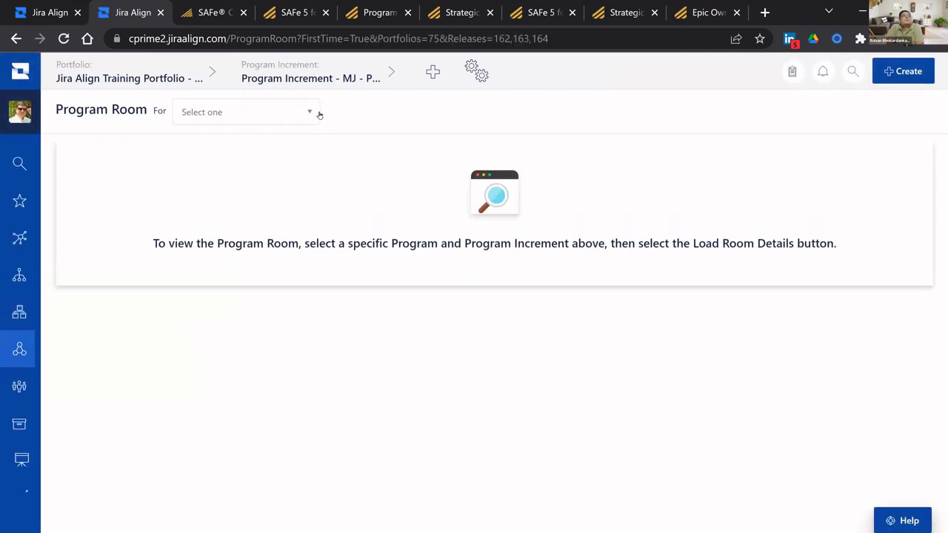
pyautogui.click(299, 109)
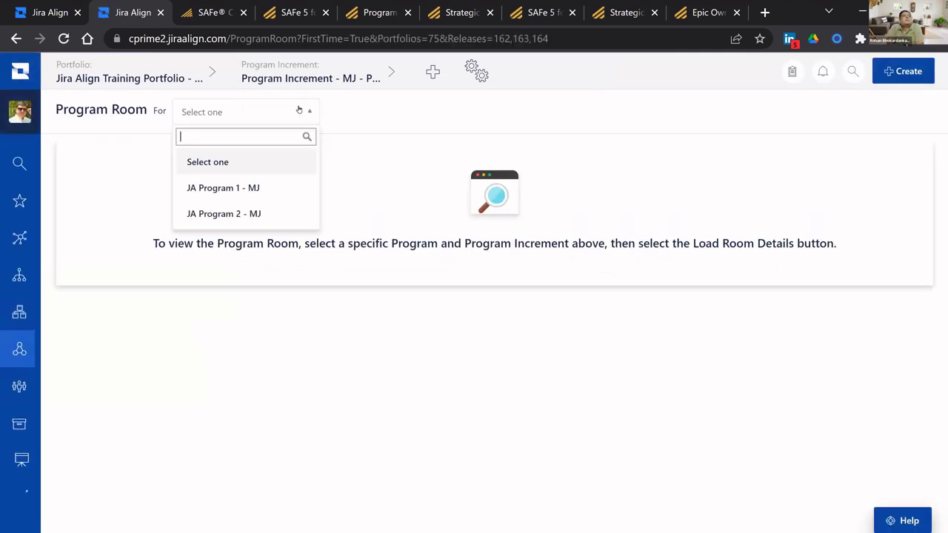
pyautogui.click(271, 191)
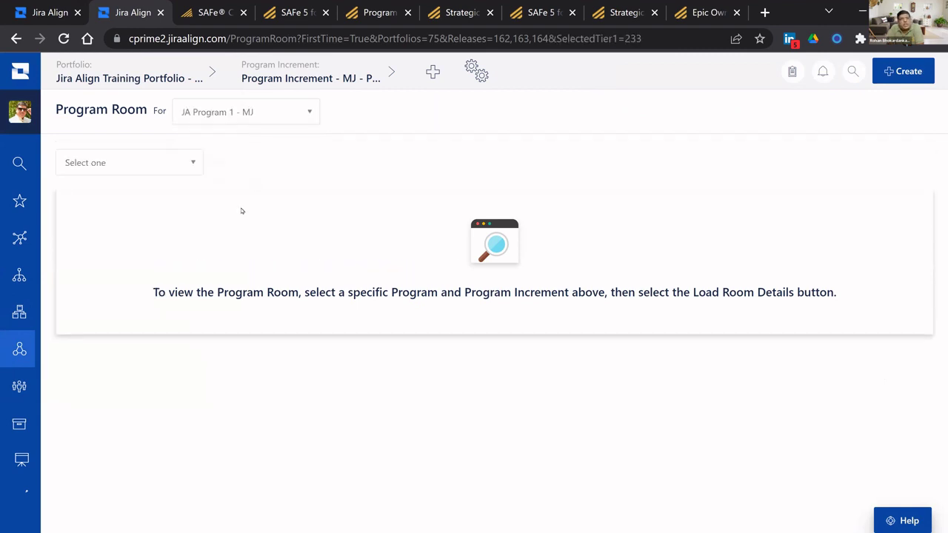
pyautogui.click(192, 162)
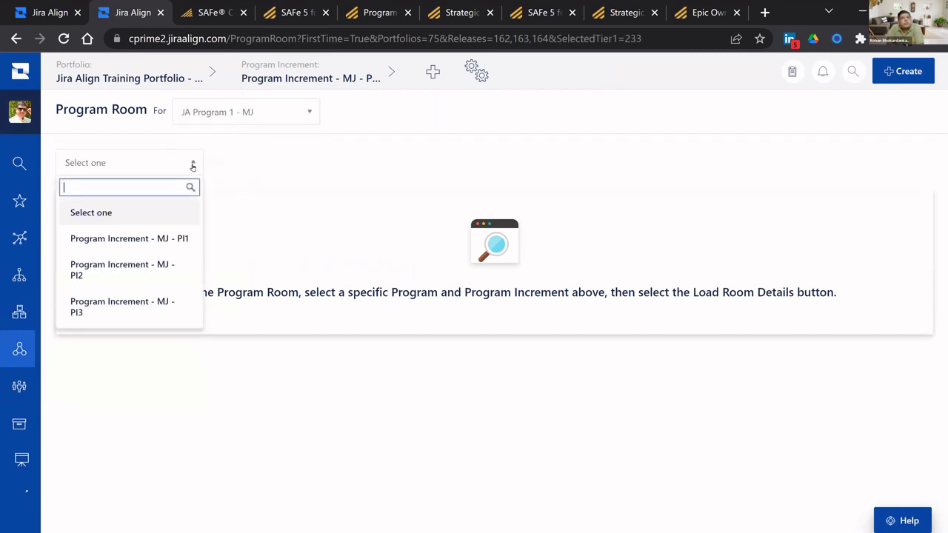
pyautogui.click(170, 241)
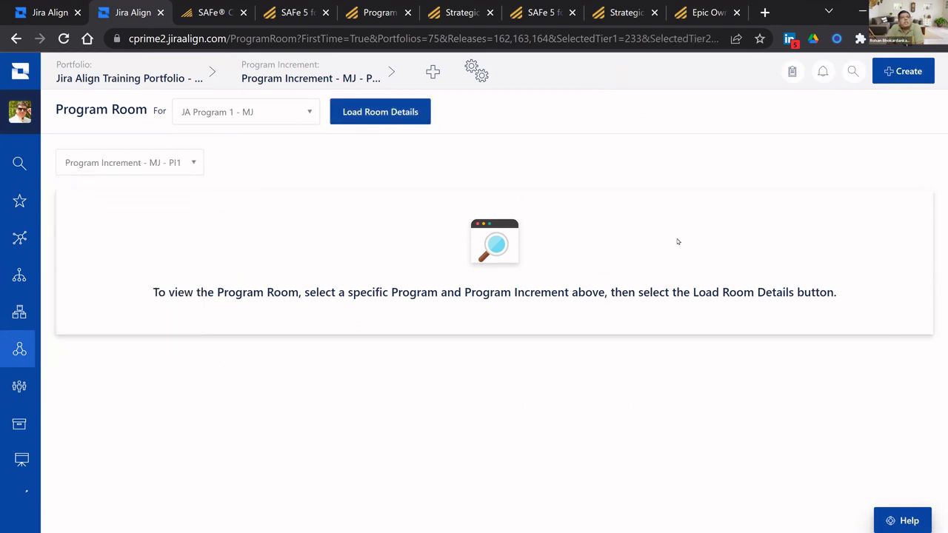
pyautogui.click(186, 170)
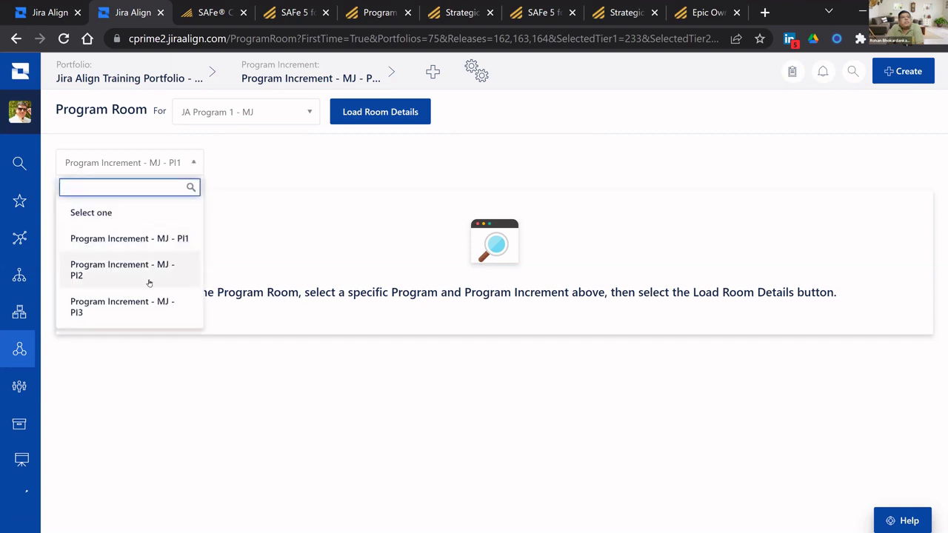
pyautogui.click(150, 307)
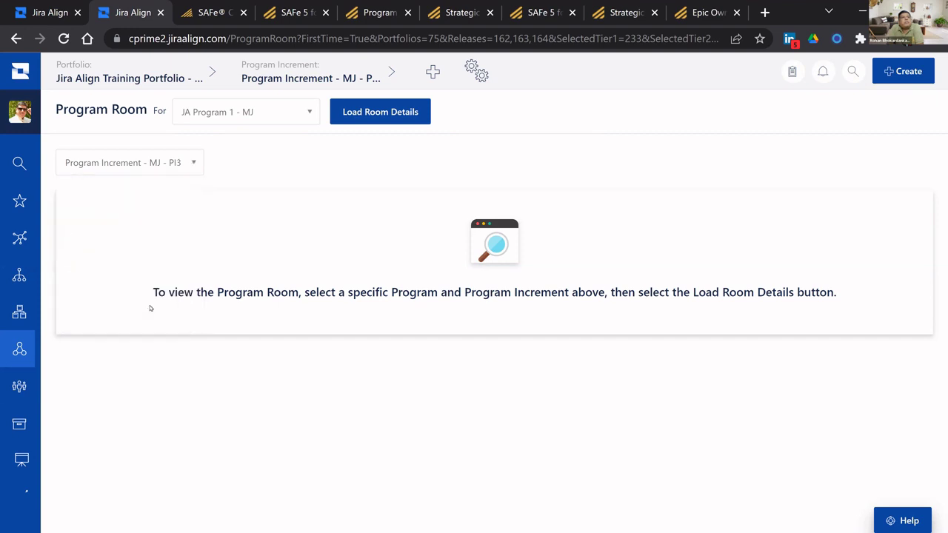
# - Open the Program Board and review the team rows and planned sprints of JA Program 1 - MJ
pyautogui.click(20, 350)
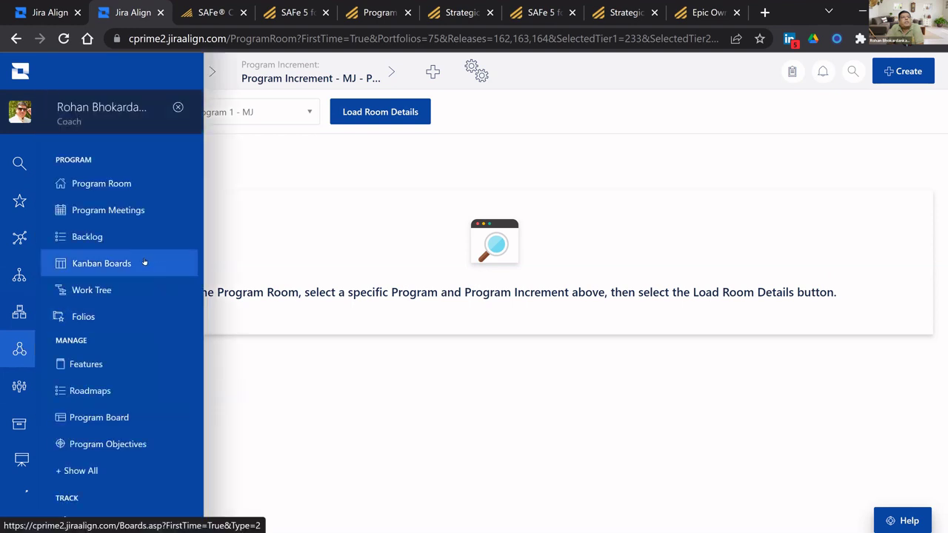
pyautogui.click(140, 420)
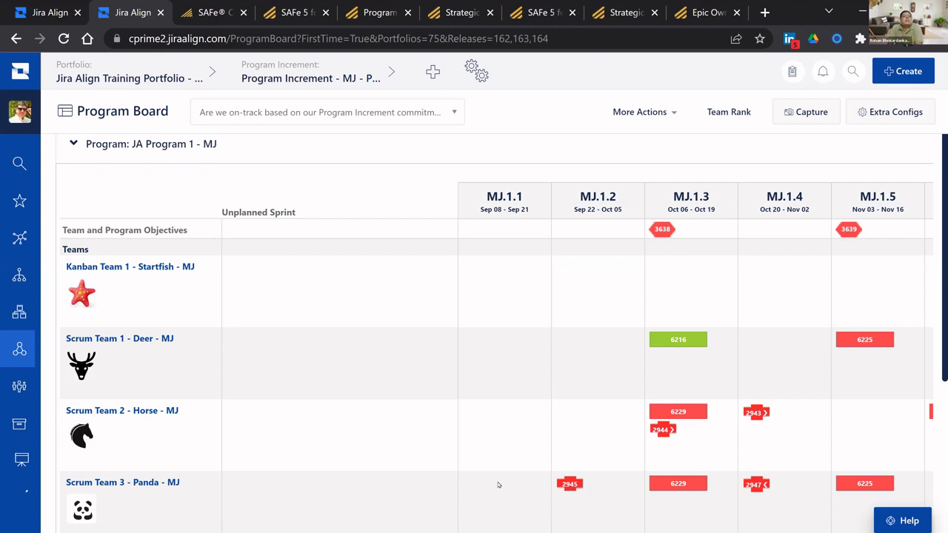
pyautogui.scroll(-1, 335, 371)
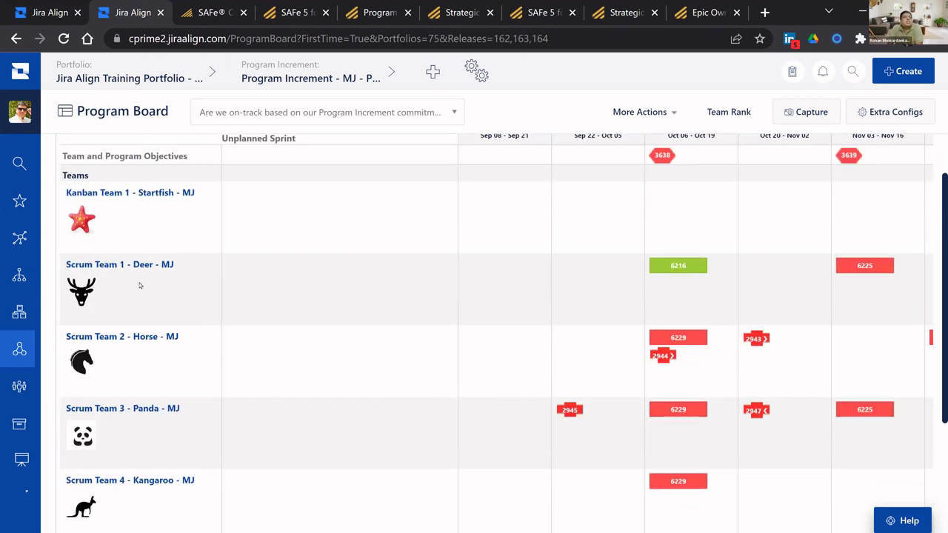
pyautogui.scroll(-3, 144, 280)
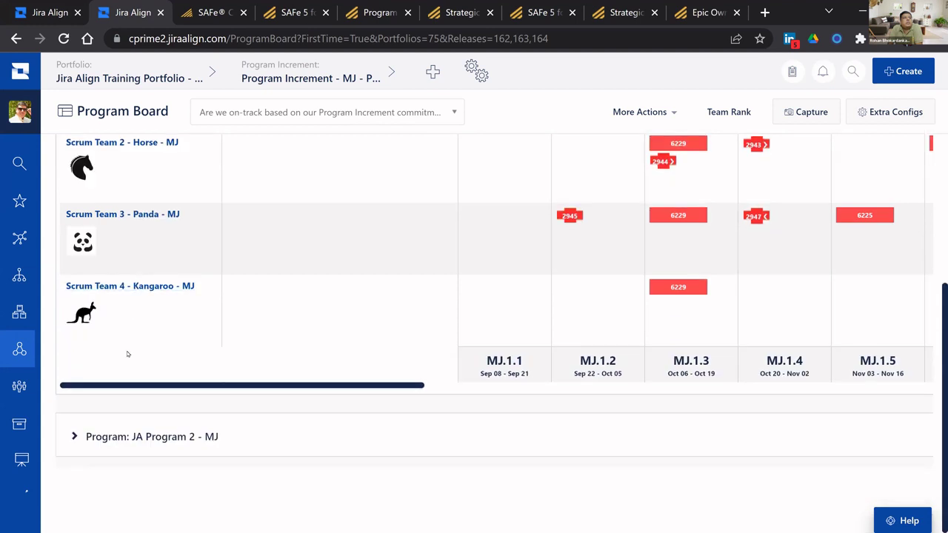
# - Expand JA Program 2 - MJ on the Program Board and review its teams' features and dependencies
pyautogui.click(75, 436)
pyautogui.scroll(-1, 313, 402)
pyautogui.scroll(-4, 312, 400)
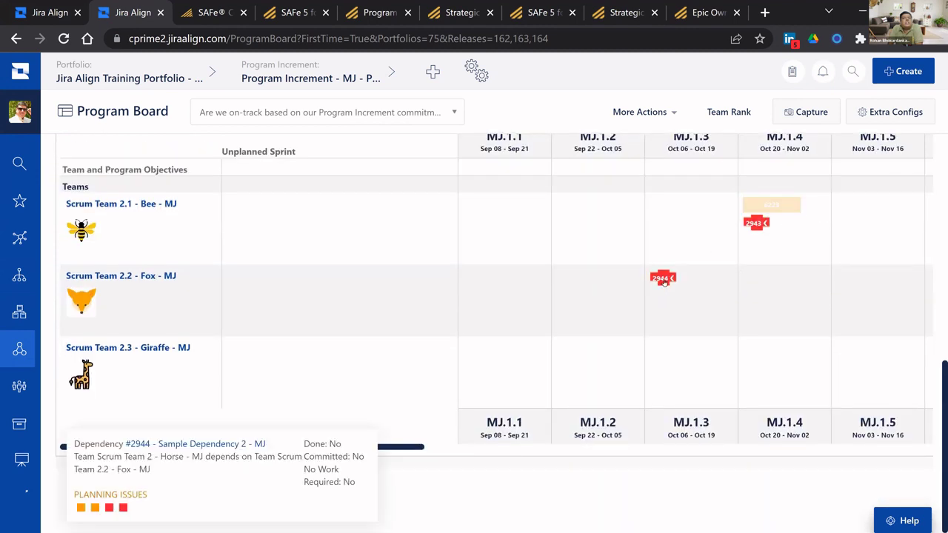
# - Open dependency 2944 of Scrum Team 2.2 - Fox and read through its planning issues
pyautogui.click(664, 280)
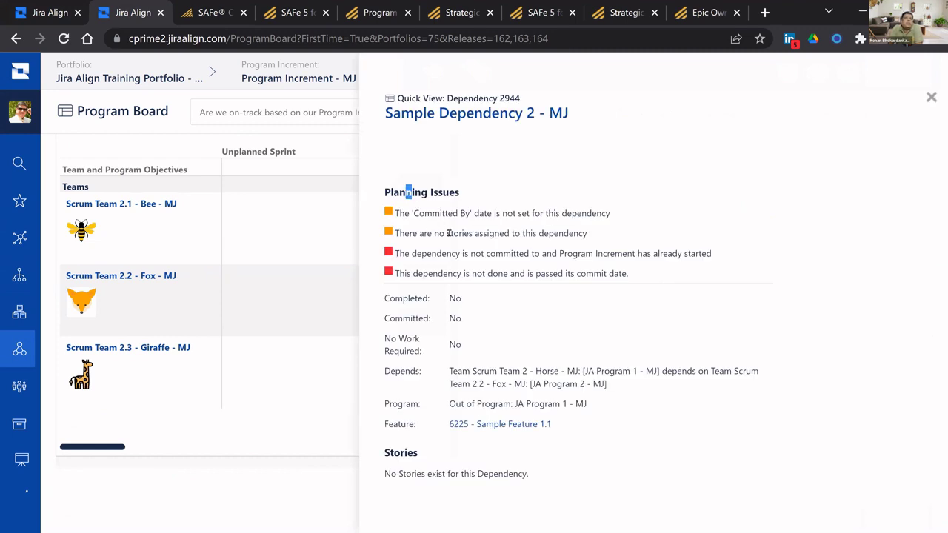
pyautogui.moveTo(407, 193); pyautogui.dragTo(555, 269)
pyautogui.click(555, 271)
# - Open the dependency's linked feature, Sample Feature 1.1, and examine its parent items, primary program and target sprints
pyautogui.click(490, 424)
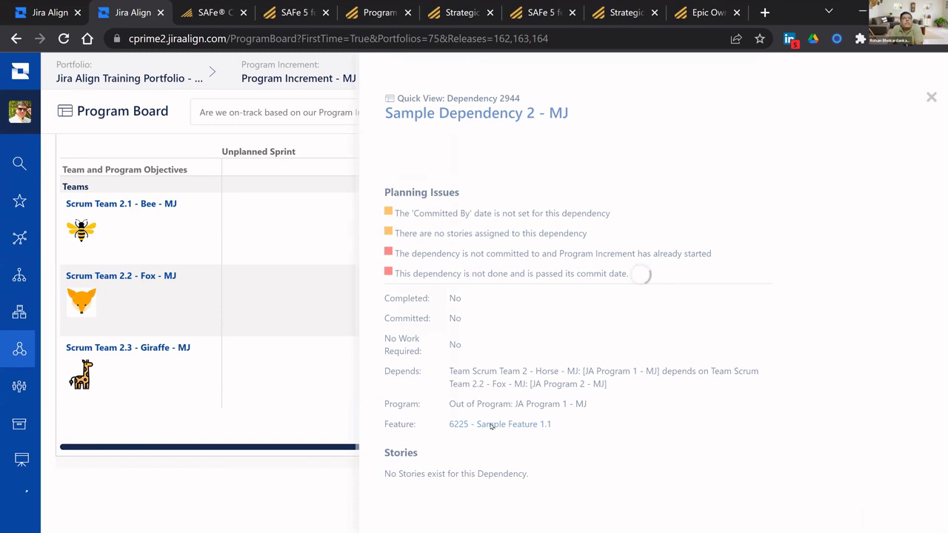
pyautogui.scroll(-3, 664, 214)
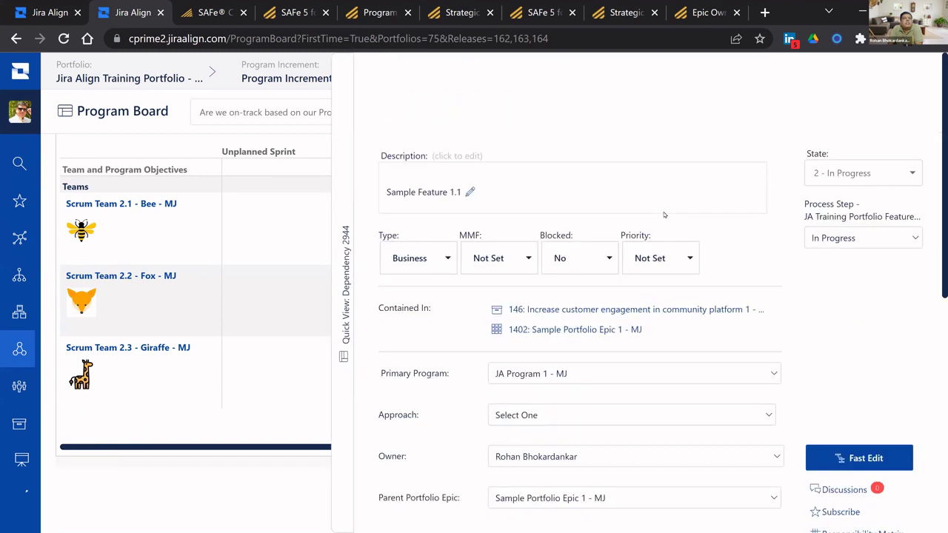
pyautogui.moveTo(435, 232)
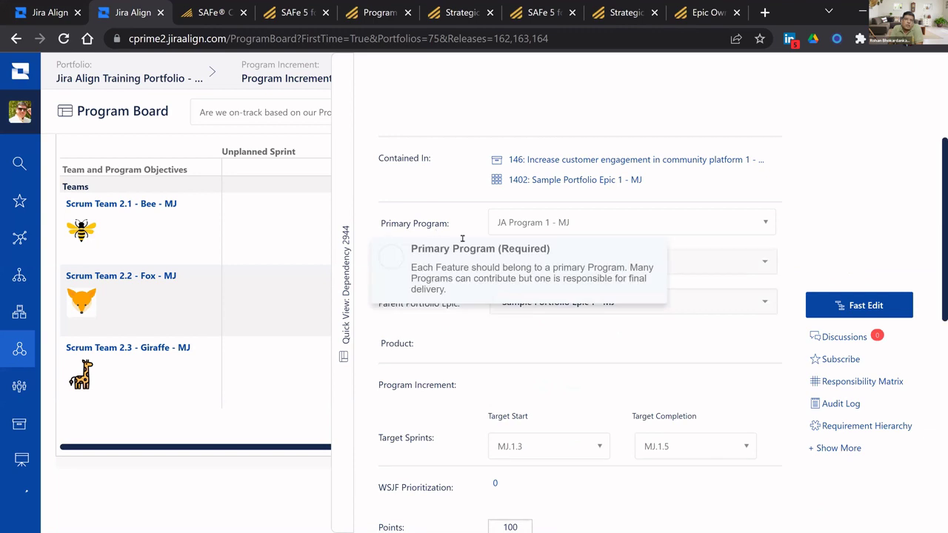
# - Expand the stories of Sample Feature 1.1 and examine each story's sprint, owner, effort and progress
pyautogui.scroll(-1, 474, 314)
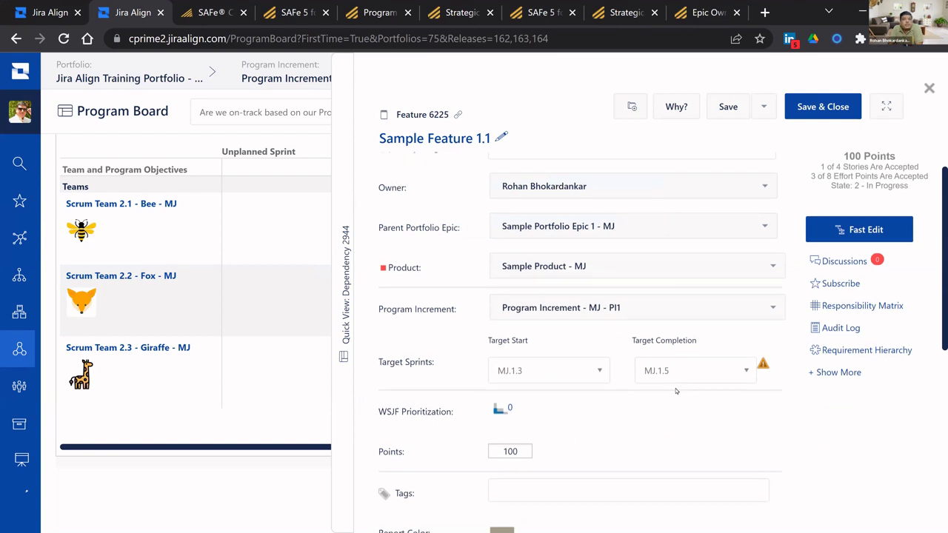
pyautogui.scroll(-3, 674, 388)
pyautogui.scroll(-1, 387, 301)
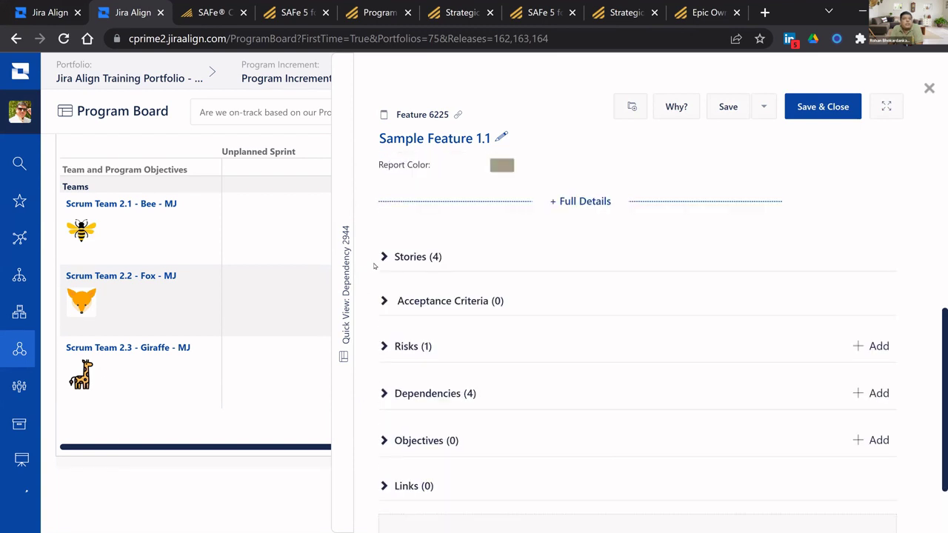
pyautogui.click(385, 256)
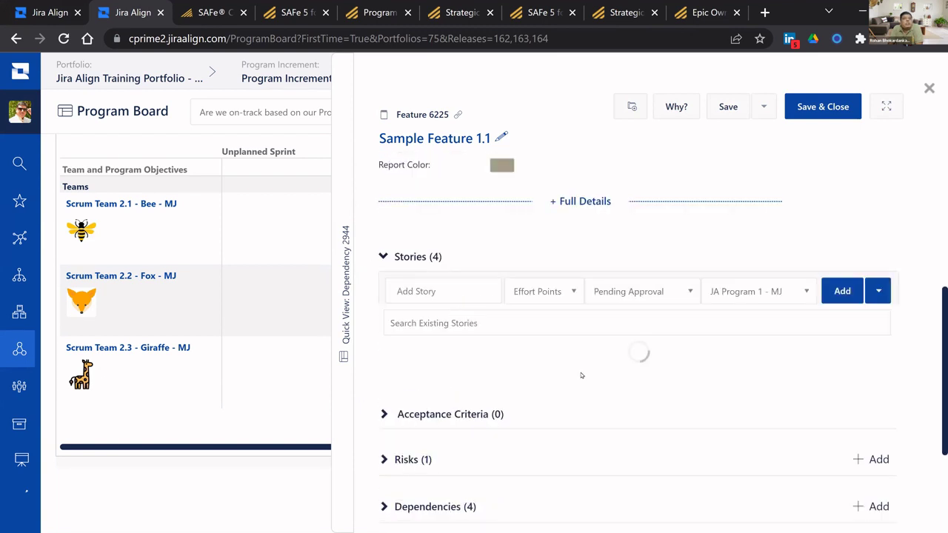
pyautogui.scroll(-1, 579, 371)
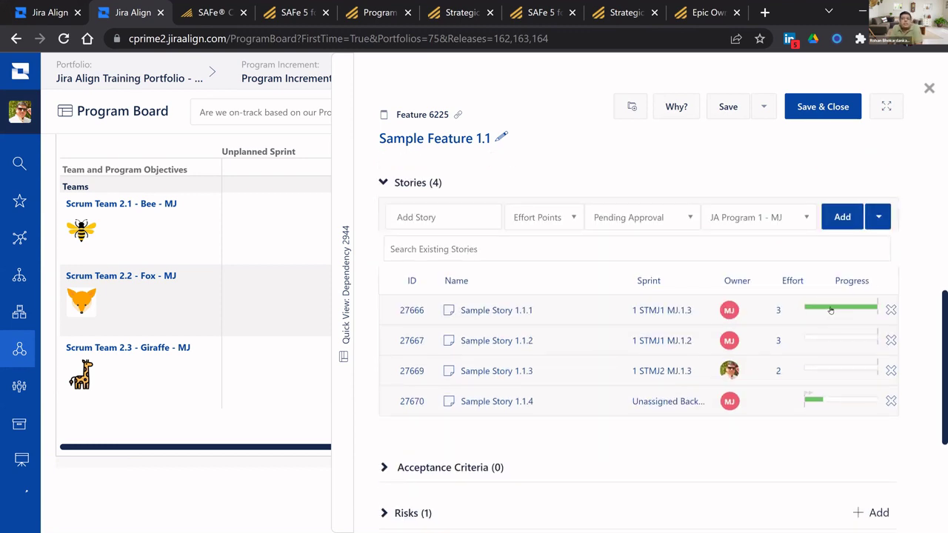
pyautogui.moveTo(808, 304)
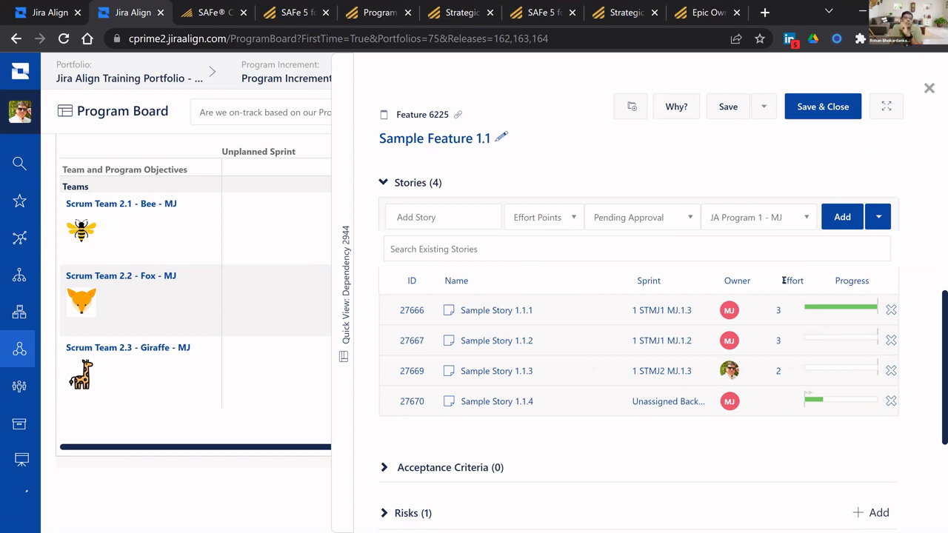
pyautogui.moveTo(871, 350)
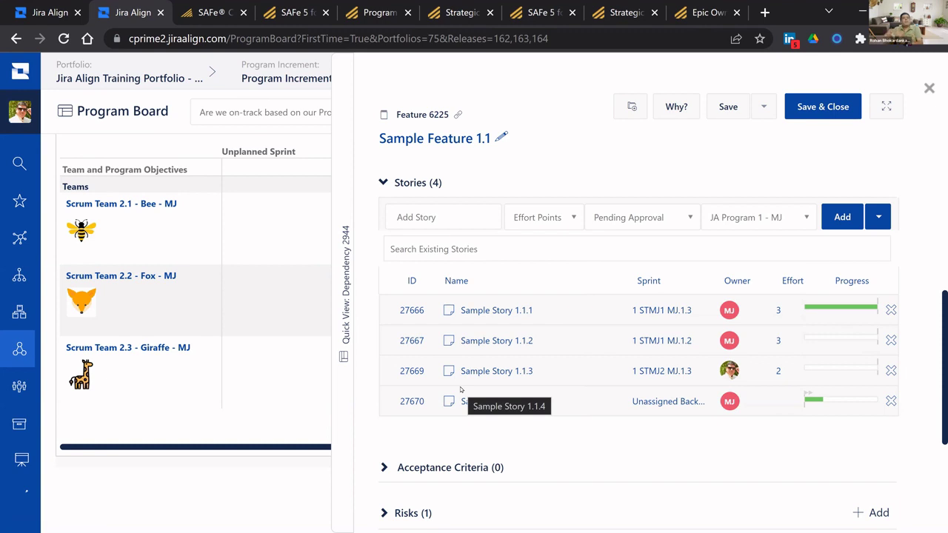
# - Open Sample Story 1.1.1 and review its parent feature, program, team, sprint, effort points and related item sections
pyautogui.click(508, 314)
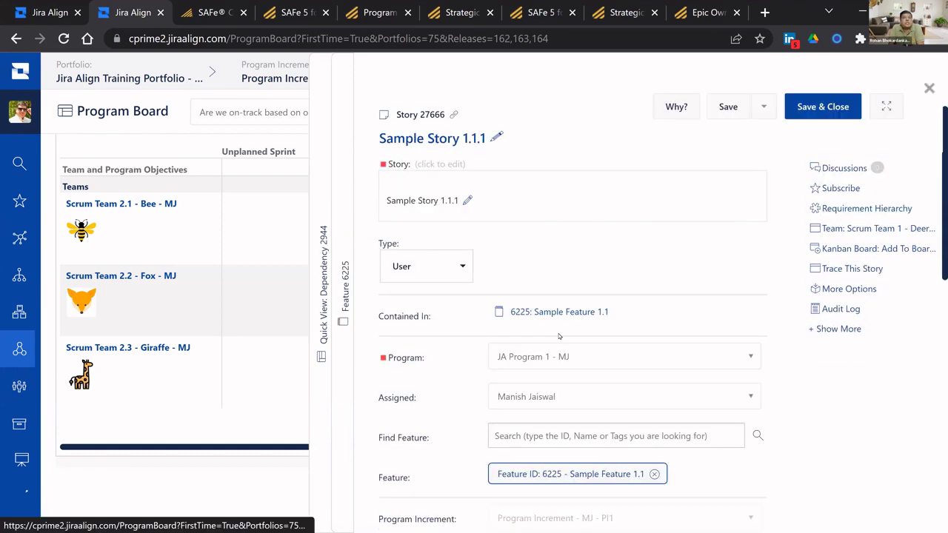
pyautogui.scroll(-3, 559, 337)
pyautogui.scroll(-2, 560, 338)
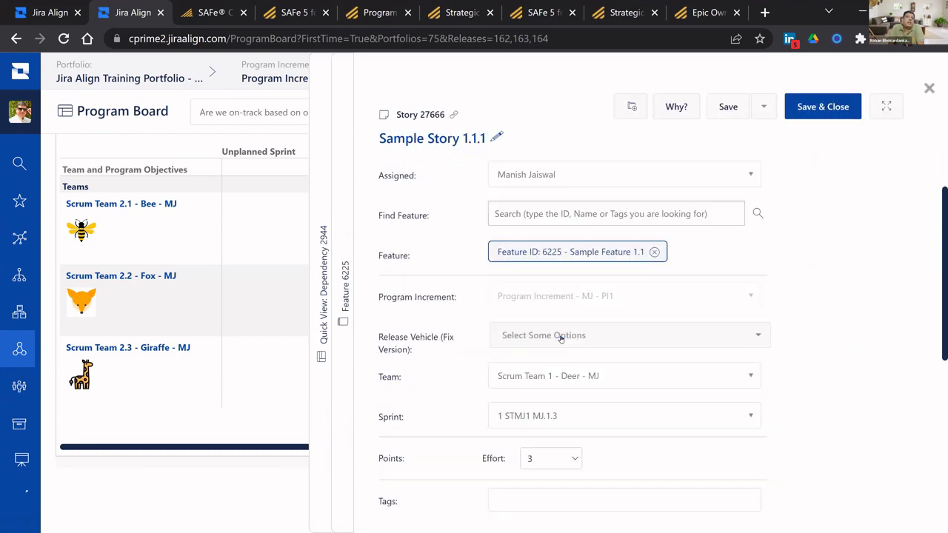
pyautogui.scroll(-2, 559, 339)
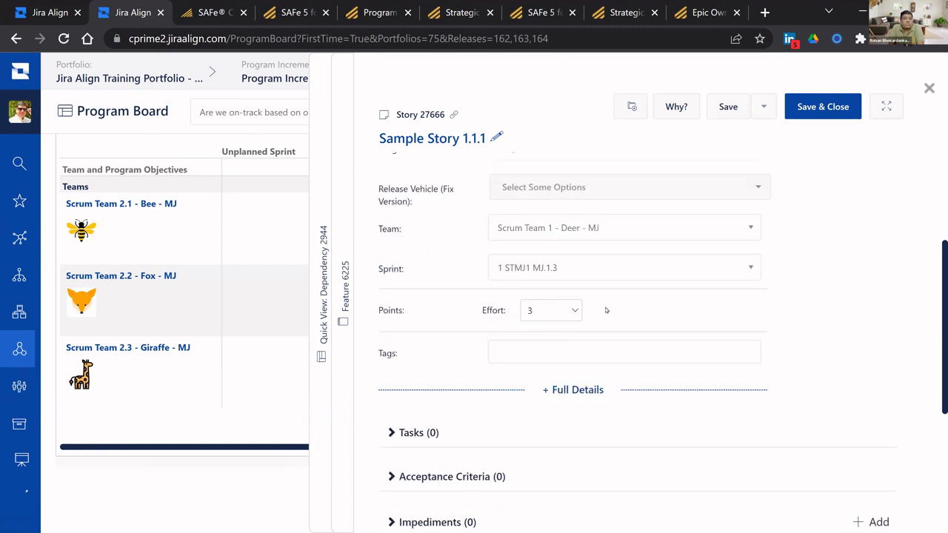
pyautogui.scroll(-1, 605, 310)
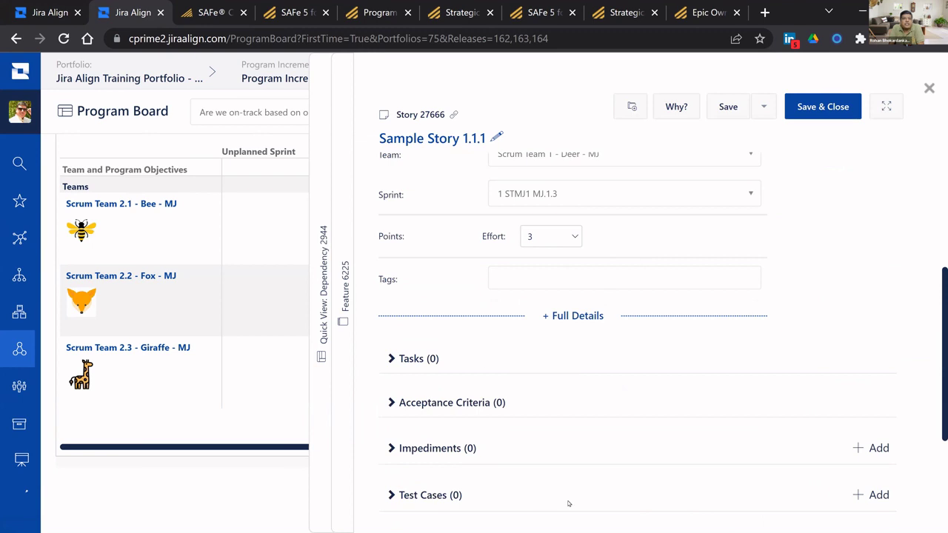
# - Search the navigation for "depe", open the Dependencies list and review the requesters, need-by dates, commitments and statuses
pyautogui.click(21, 164)
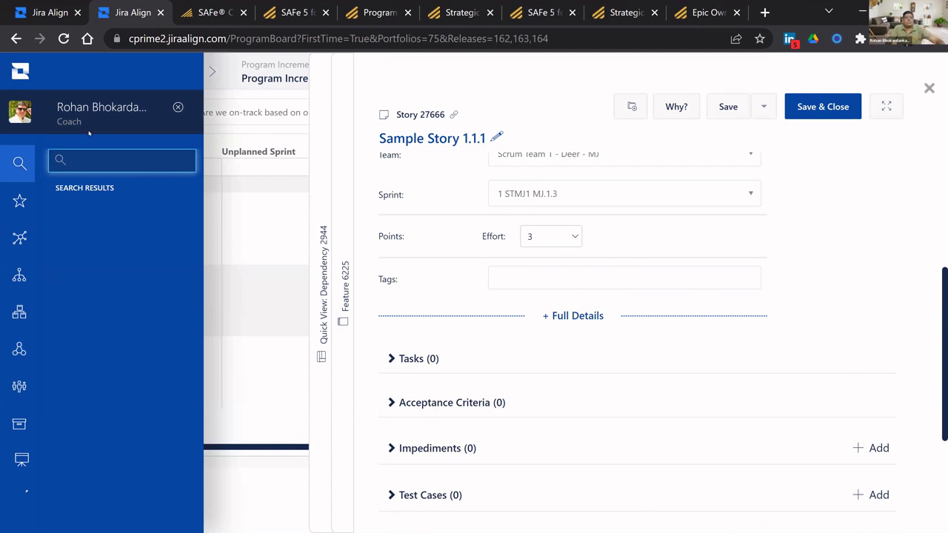
pyautogui.write('depe')
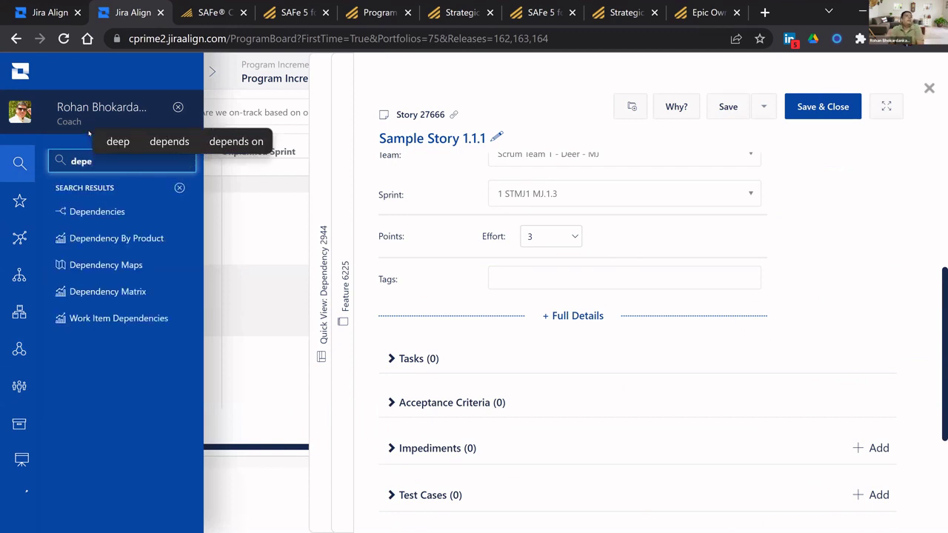
pyautogui.click(115, 213)
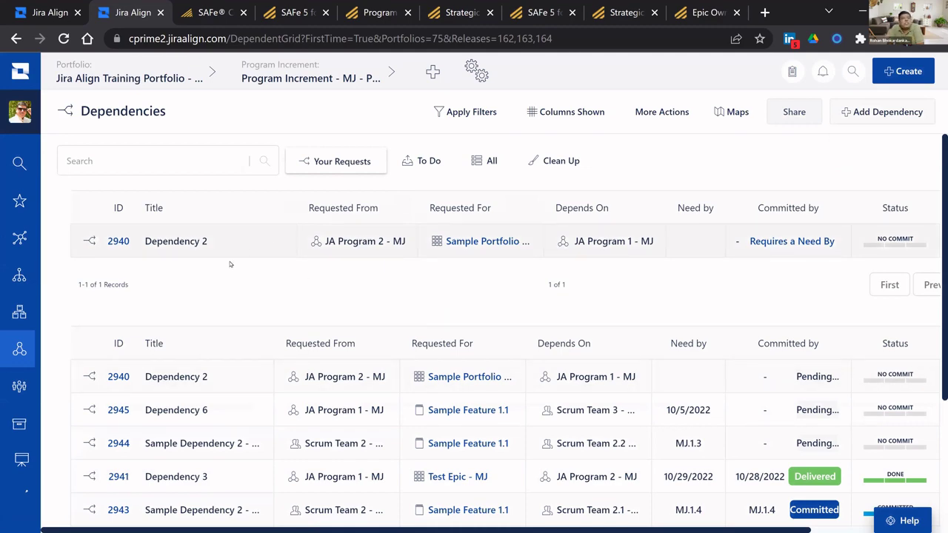
pyautogui.scroll(-1, 602, 230)
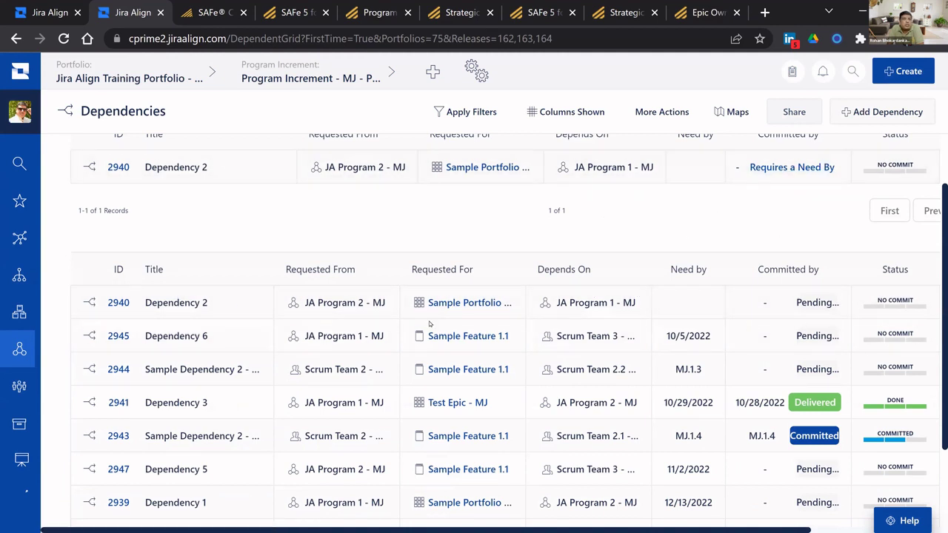
pyautogui.scroll(-1, 669, 346)
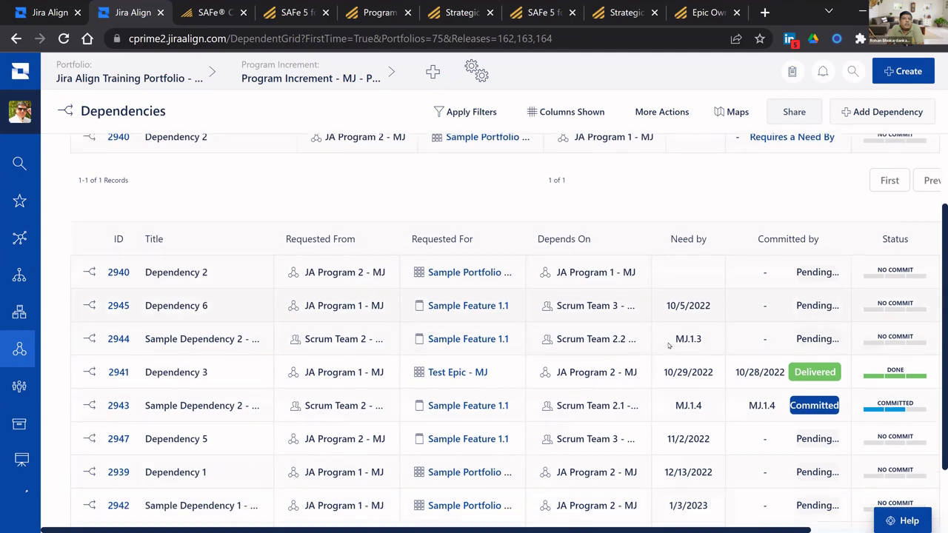
pyautogui.scroll(-1, 669, 346)
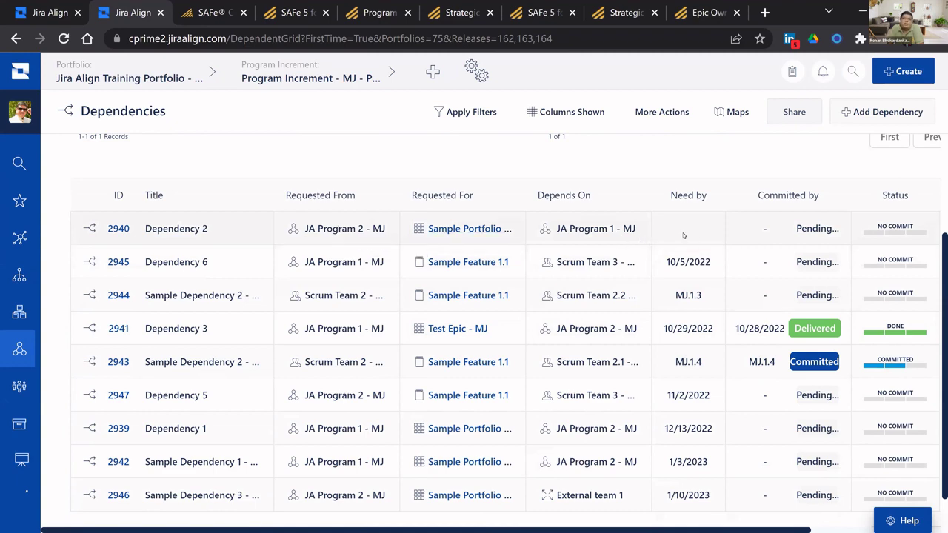
# - Show the dependencies as a map in Wheel View
pyautogui.scroll(1, 719, 198)
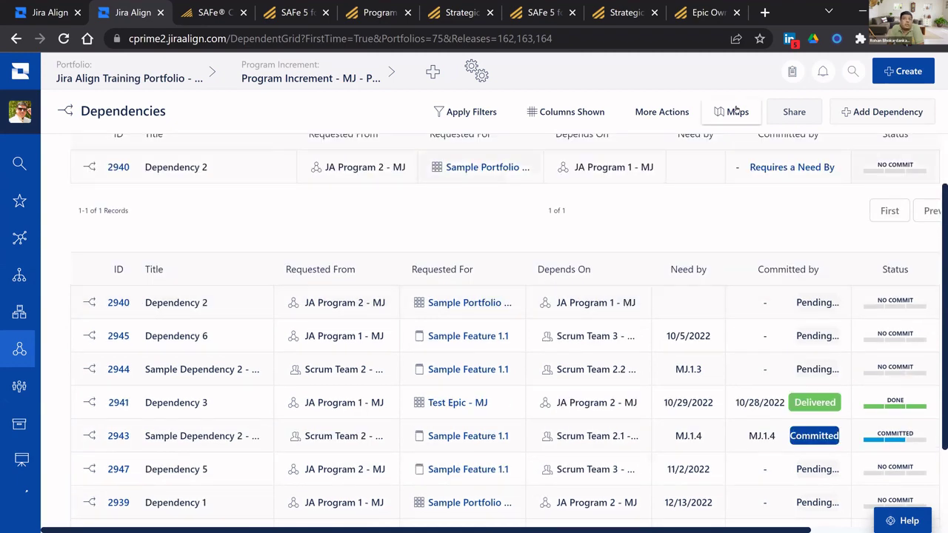
pyautogui.click(736, 110)
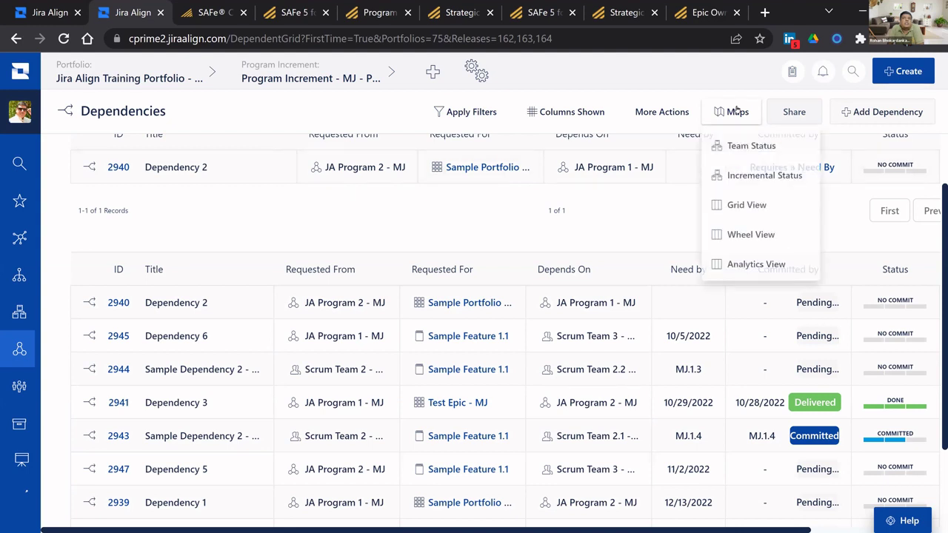
pyautogui.click(759, 241)
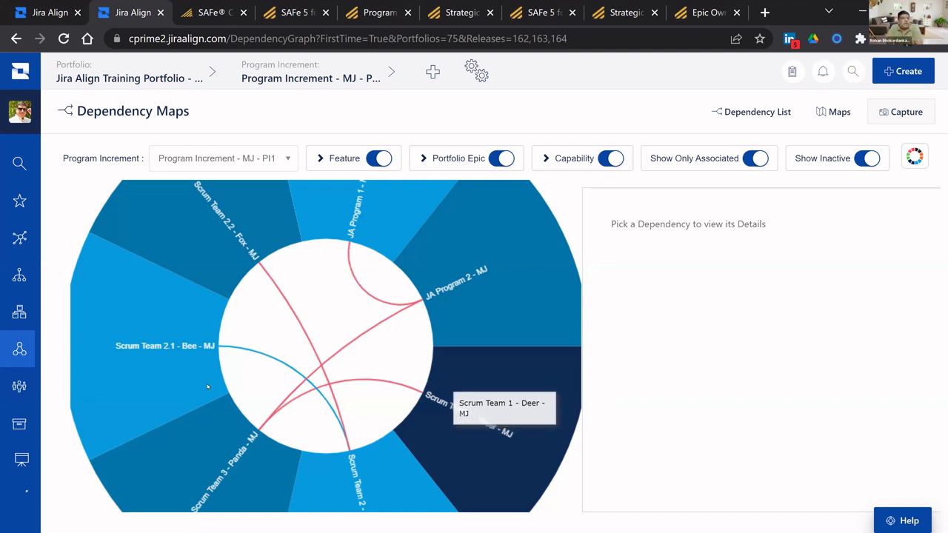
# - Open the portfolio-level Kanban Boards list and view the details of the Tiger Team Kanban board
pyautogui.click(20, 390)
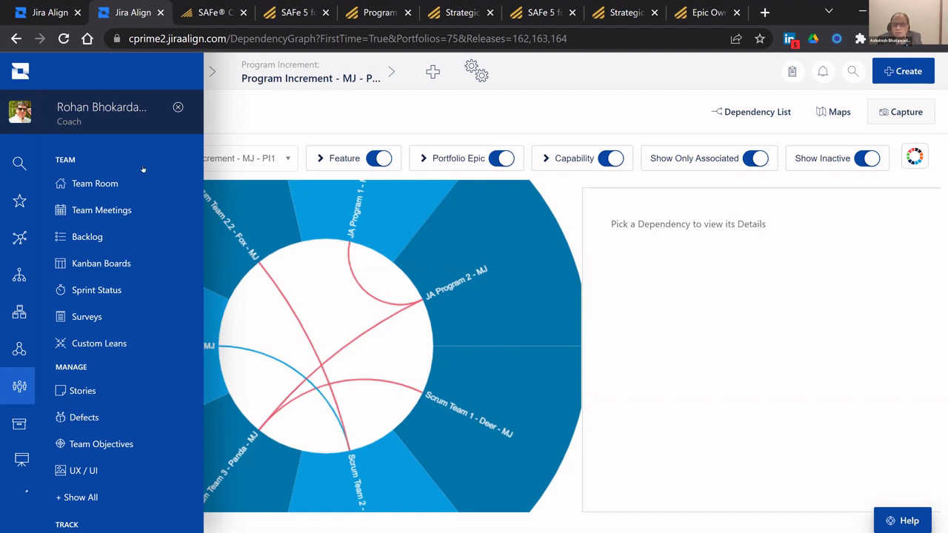
pyautogui.click(593, 82)
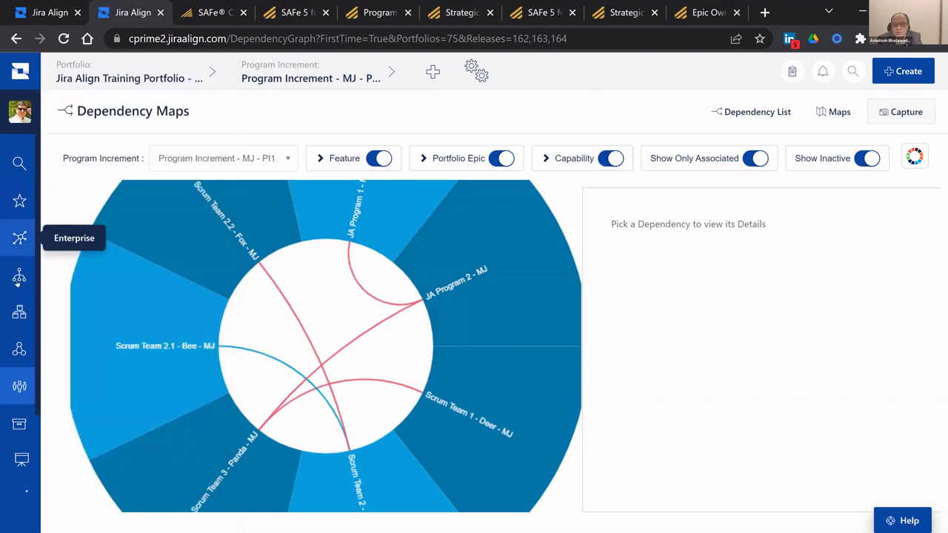
pyautogui.click(18, 280)
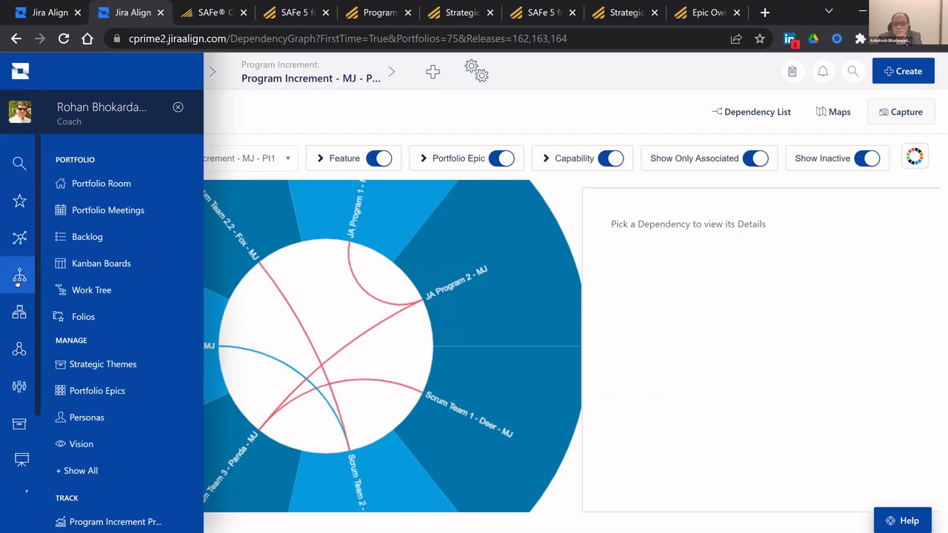
pyautogui.click(129, 268)
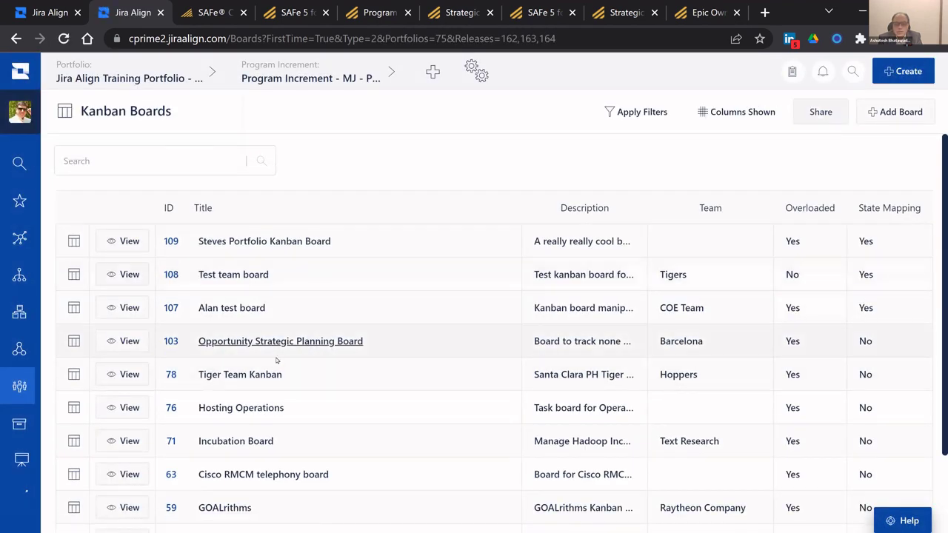
pyautogui.click(238, 373)
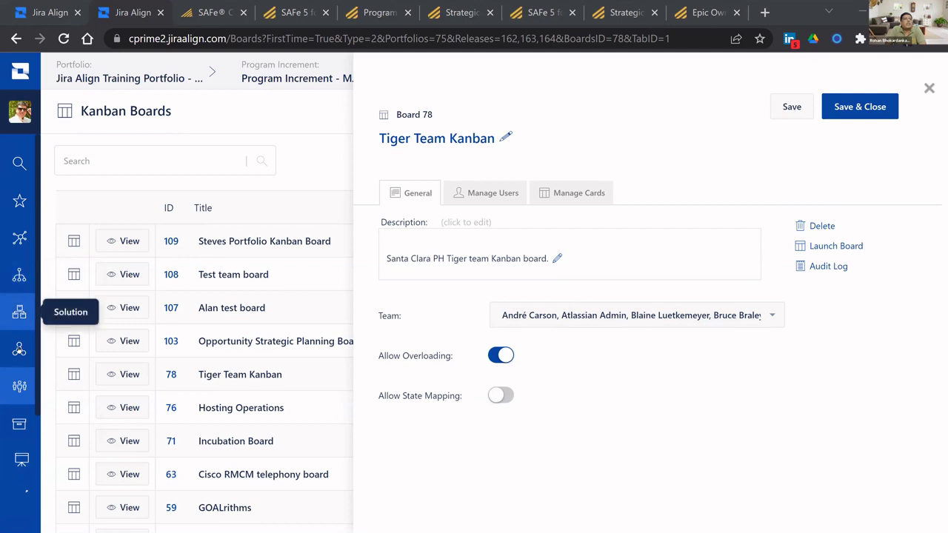
# - Open the program-level Feature Backlog and review its features by program increment
pyautogui.click(19, 352)
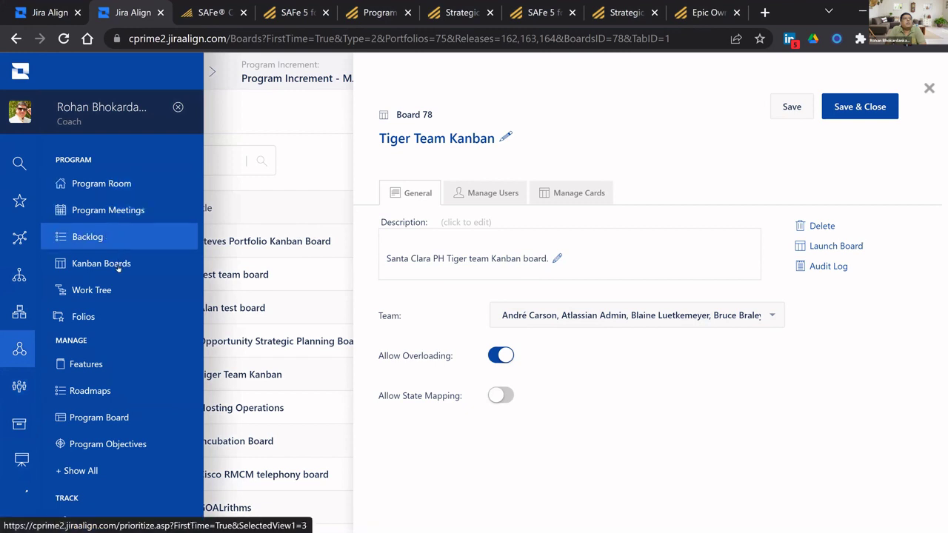
pyautogui.click(112, 241)
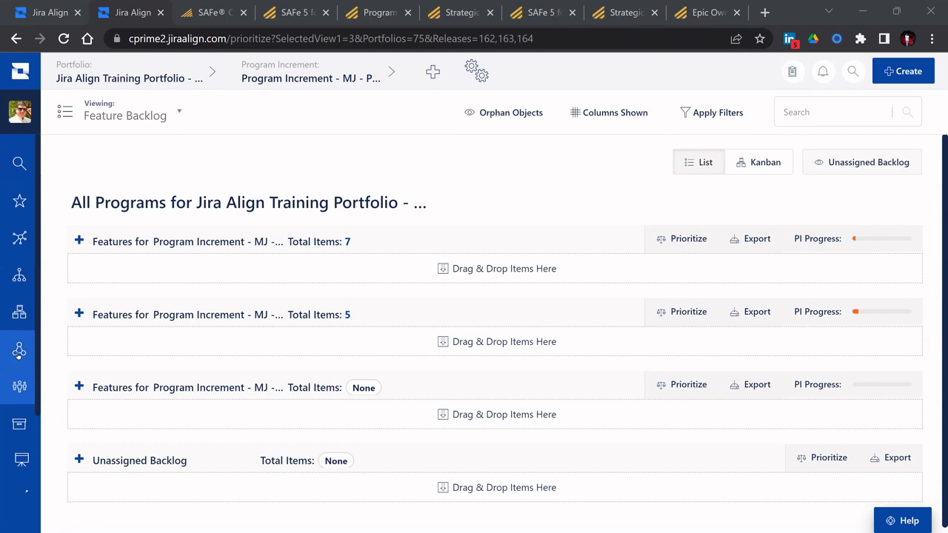
pyautogui.click(18, 353)
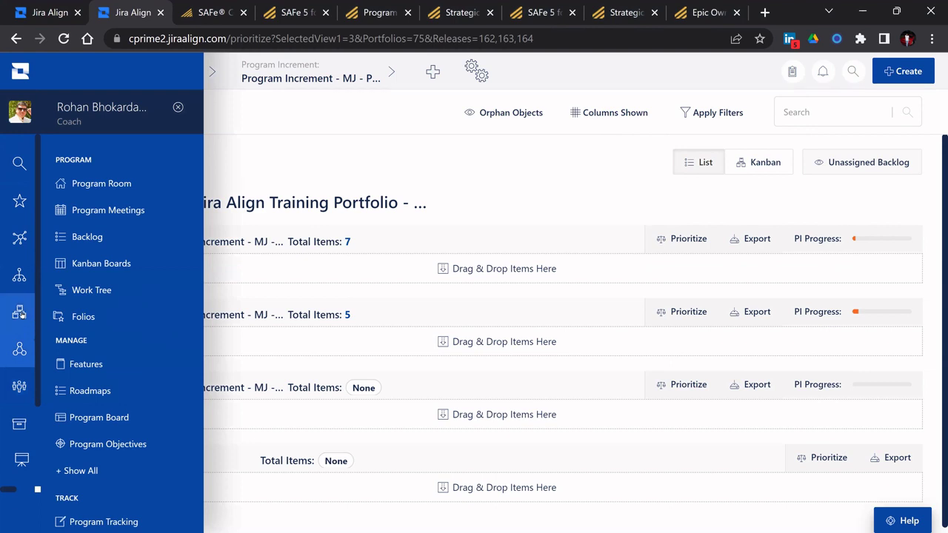
# - Open the solution-level Kanban Boards list and view the details of the Hosting Operations board
pyautogui.click(20, 314)
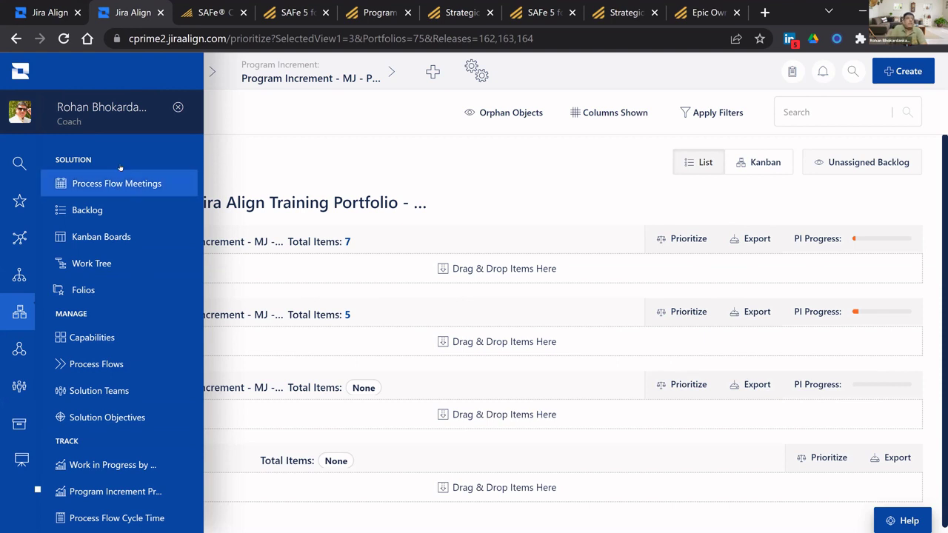
pyautogui.click(105, 235)
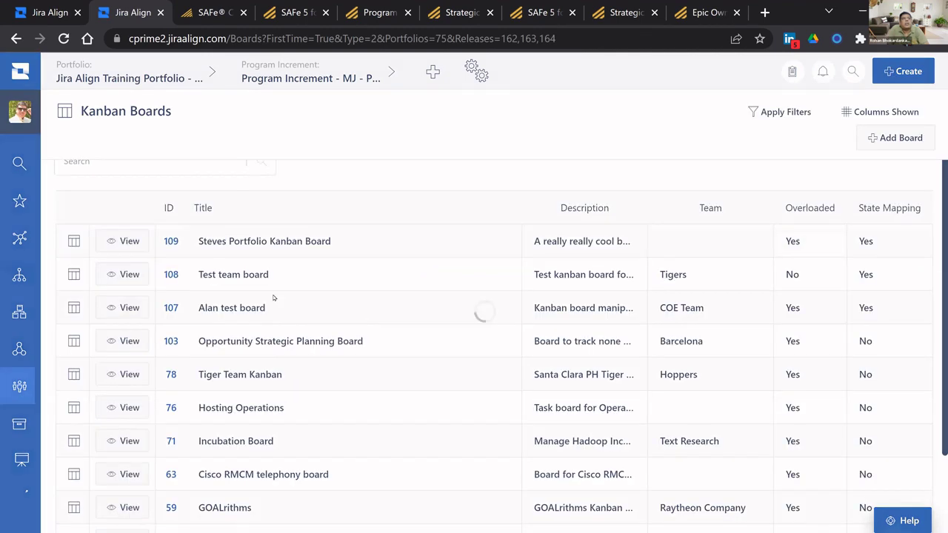
pyautogui.scroll(-1, 278, 302)
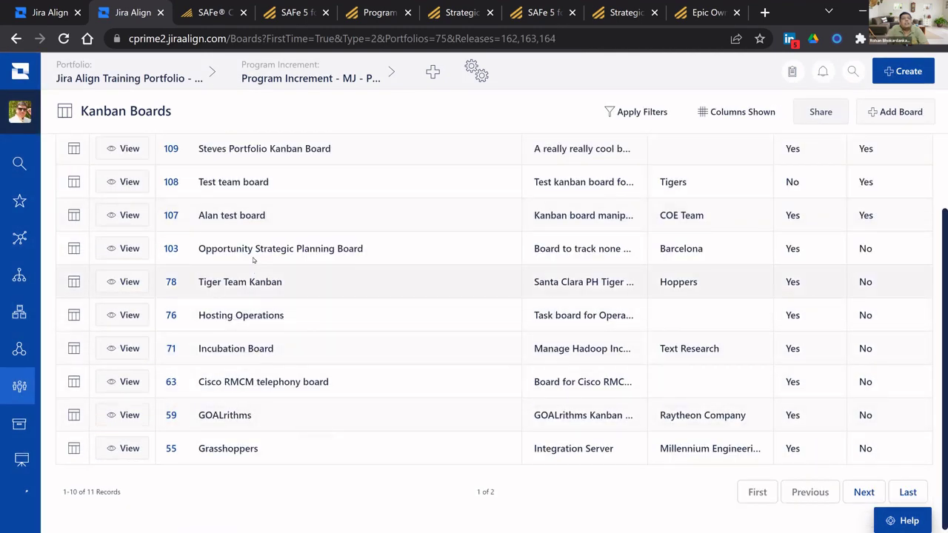
pyautogui.click(238, 317)
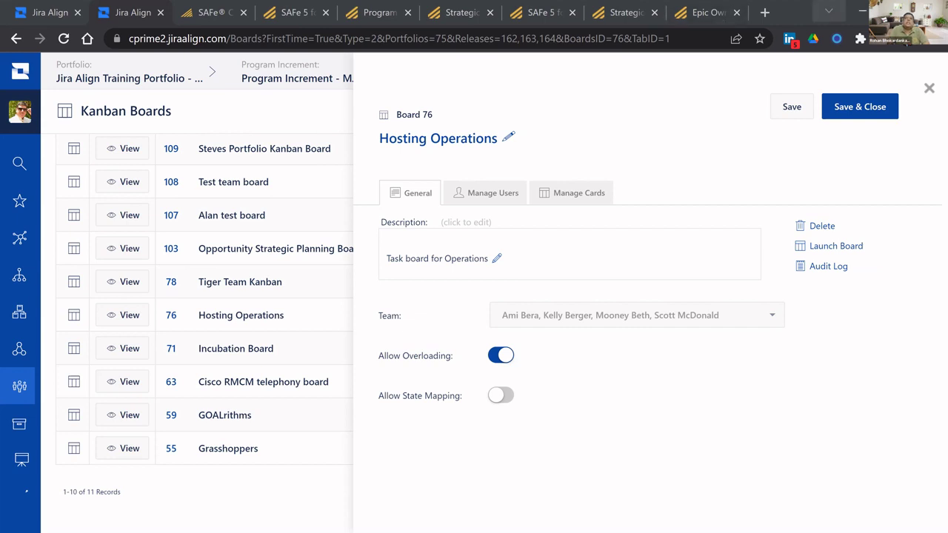
pyautogui.click(861, 12)
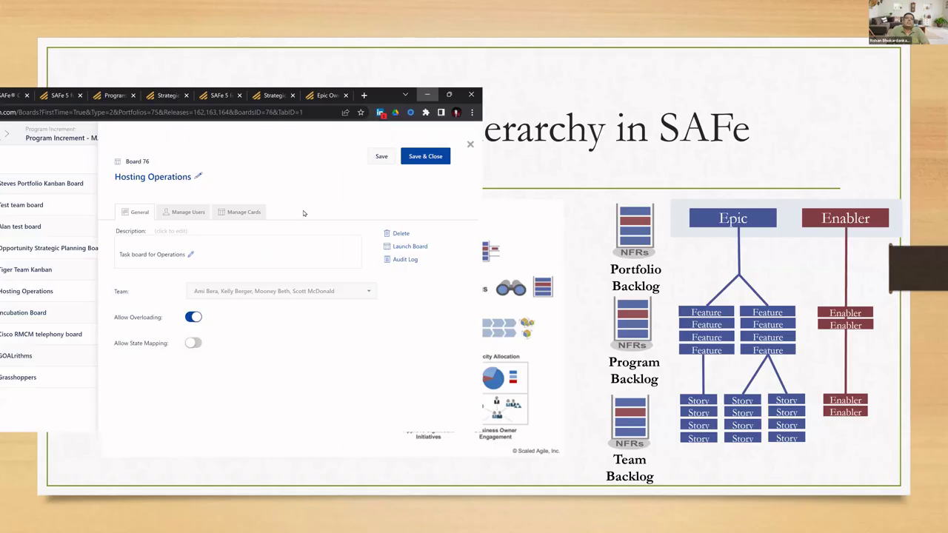
pyautogui.press('Right')
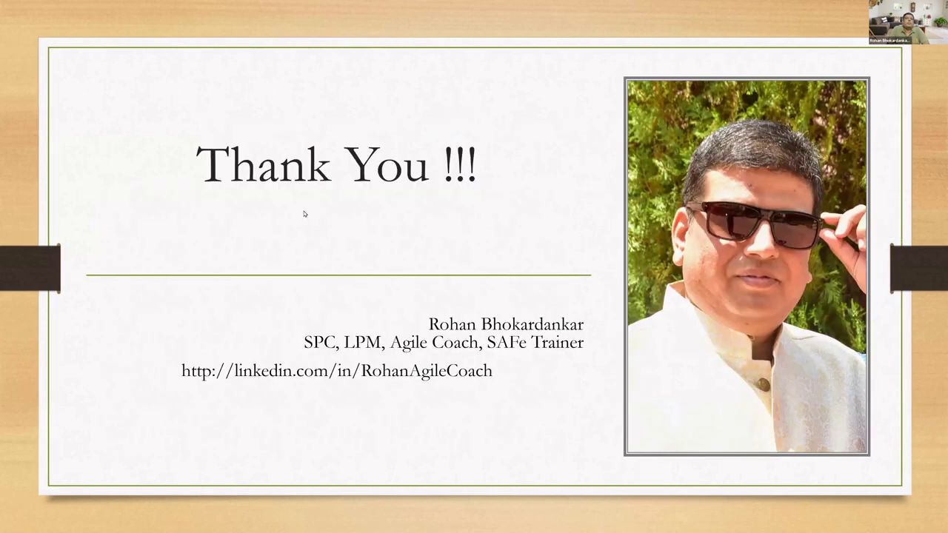
pyautogui.press('Left')
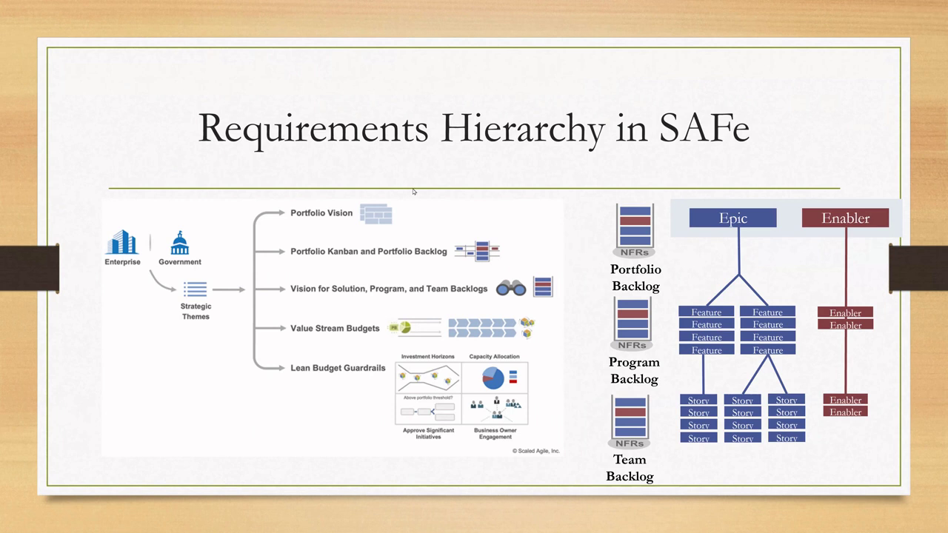
pyautogui.hotkey('alt', 'Tab')
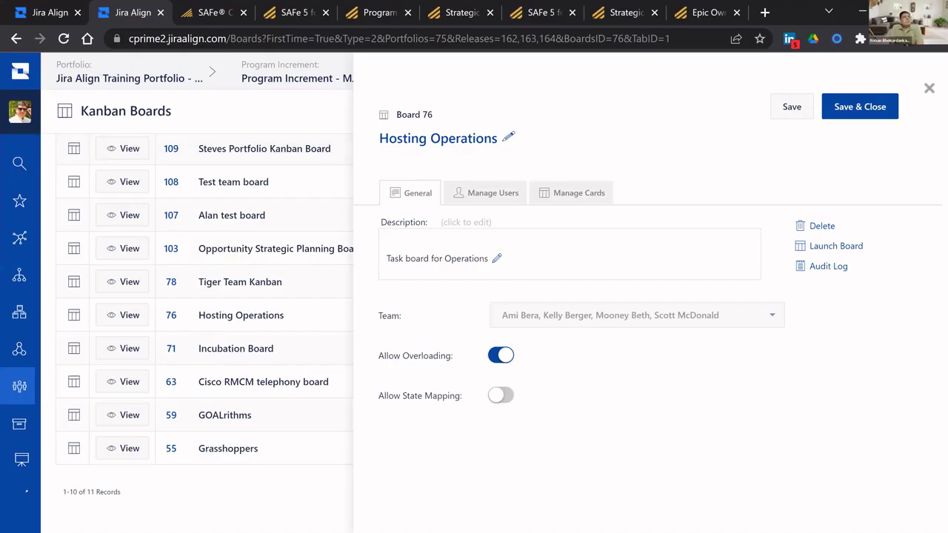
# - Open the product-level Ideation page and review the fields of a blank new idea form
pyautogui.click(15, 430)
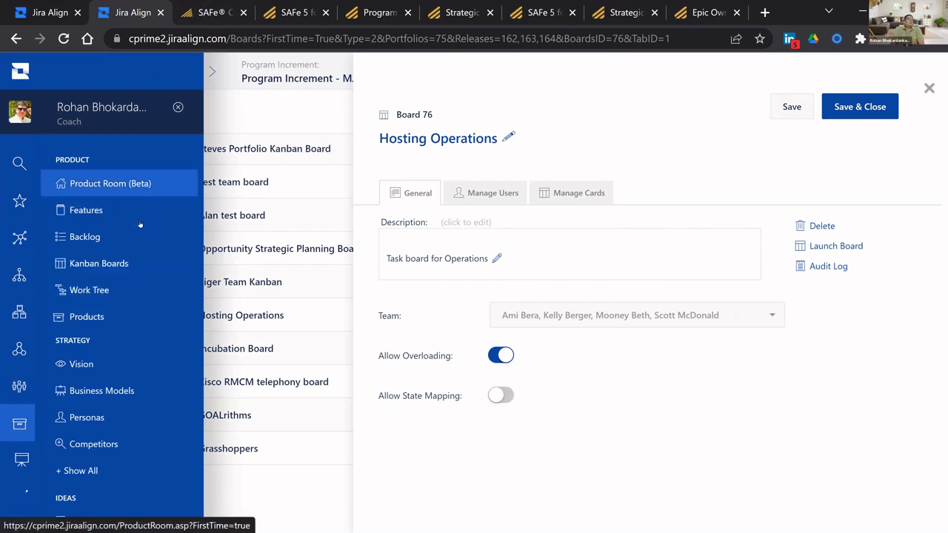
pyautogui.scroll(-2, 133, 340)
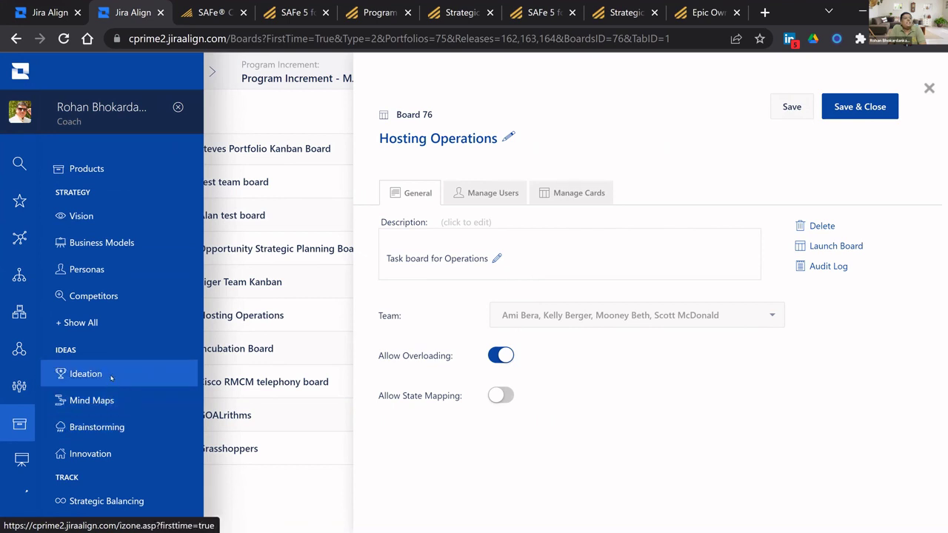
pyautogui.click(111, 379)
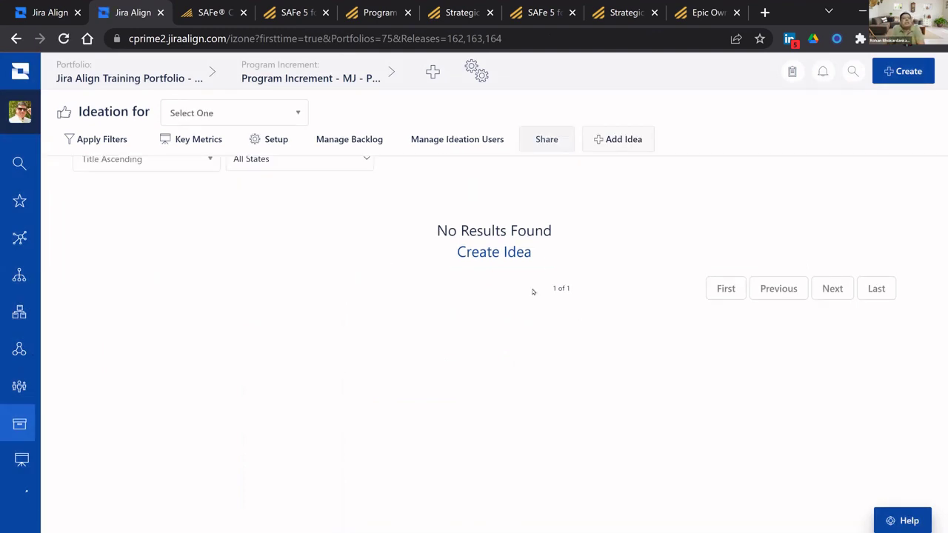
pyautogui.click(502, 252)
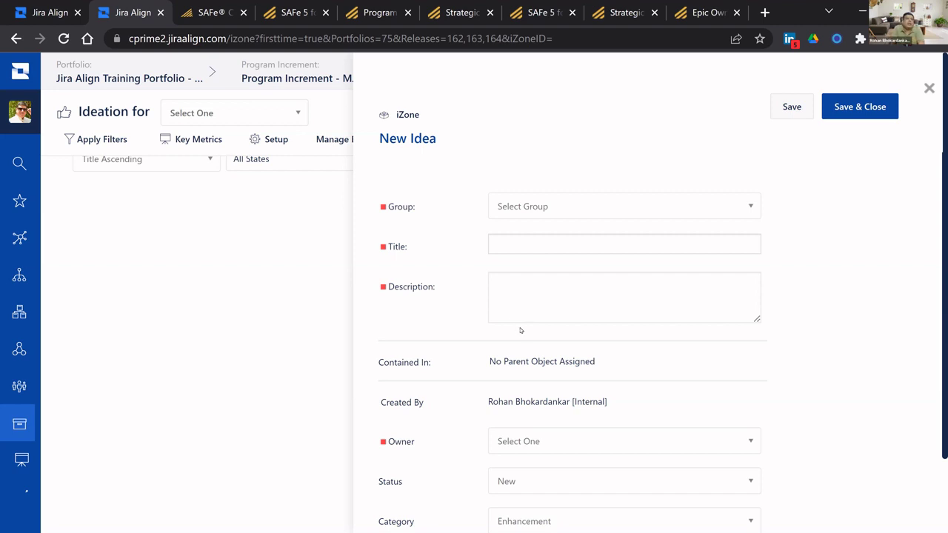
pyautogui.scroll(-1, 521, 333)
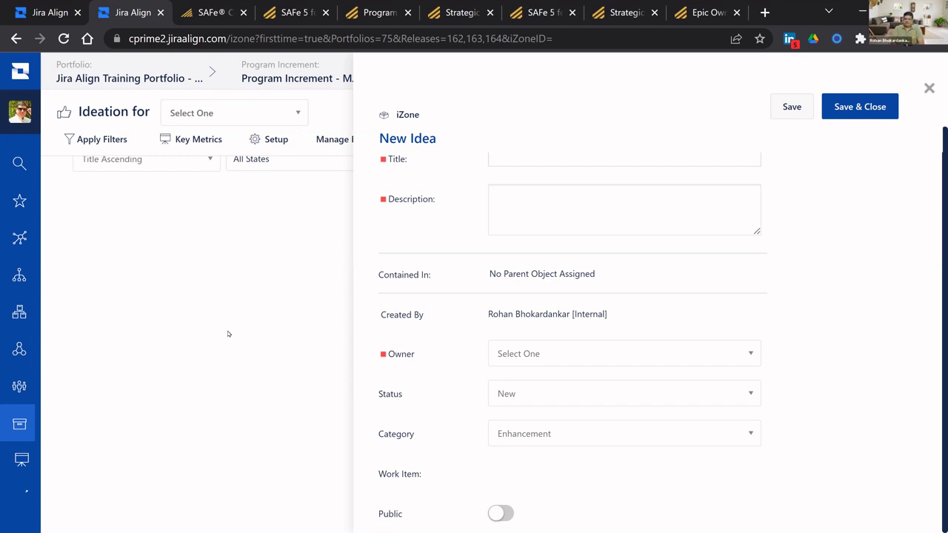
# - Expand the full list of team-level management features and review its entries, including Assign Tasks and Sprints
pyautogui.click(16, 392)
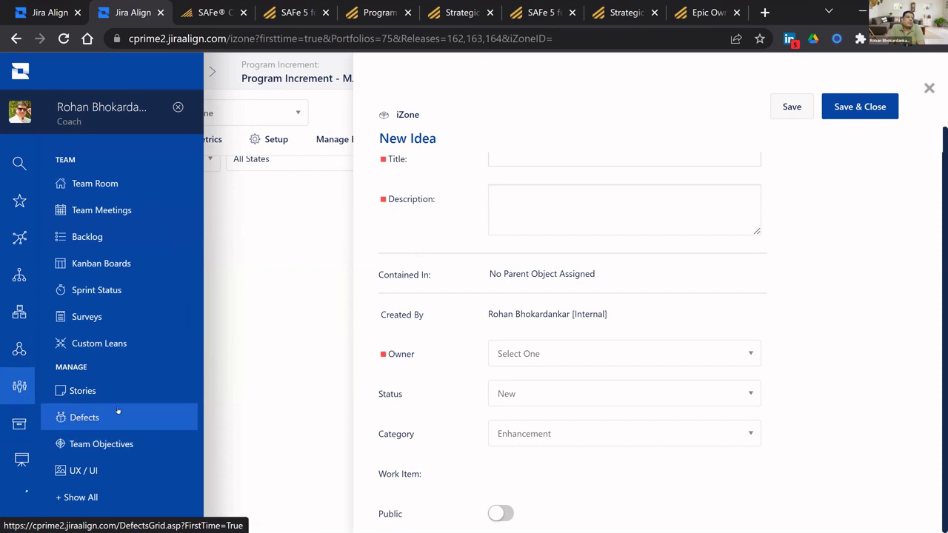
pyautogui.click(122, 497)
pyautogui.scroll(-1, 141, 436)
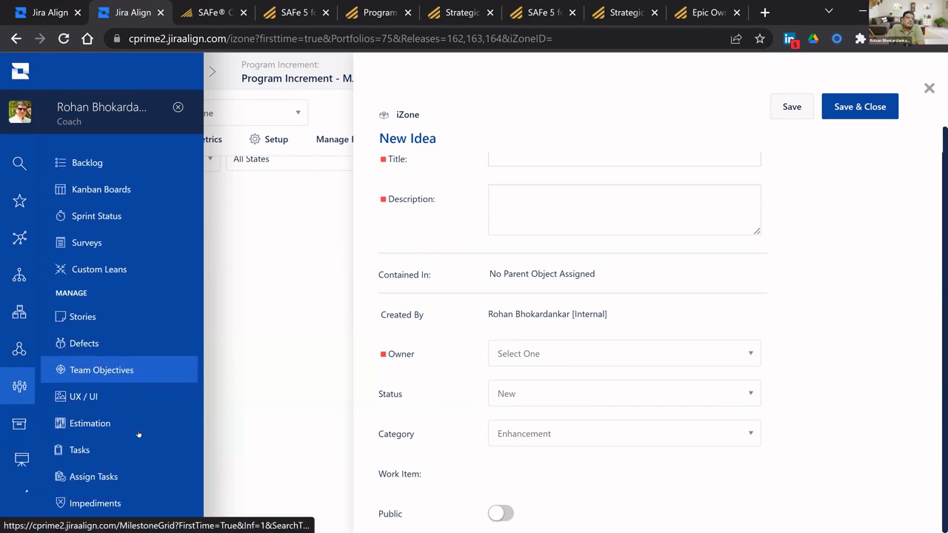
pyautogui.scroll(-3, 138, 430)
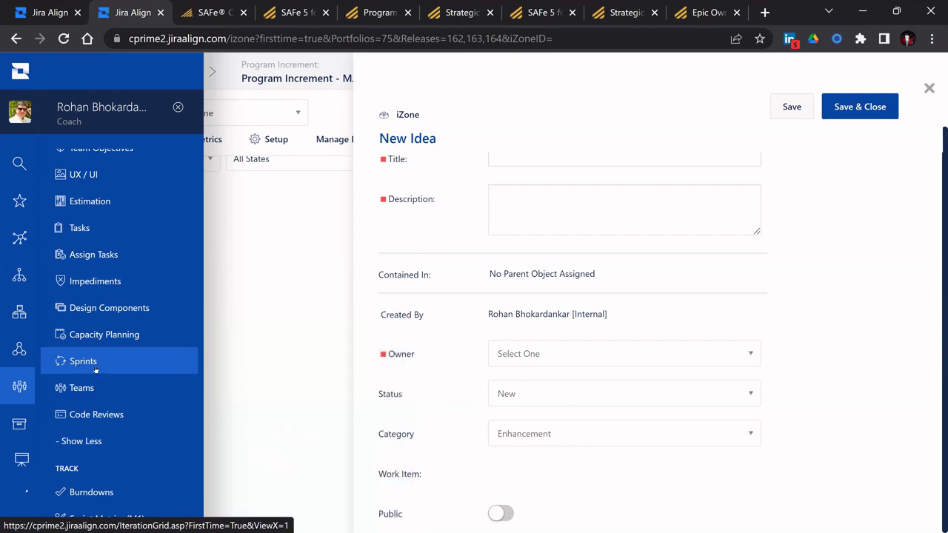
pyautogui.moveTo(94, 368)
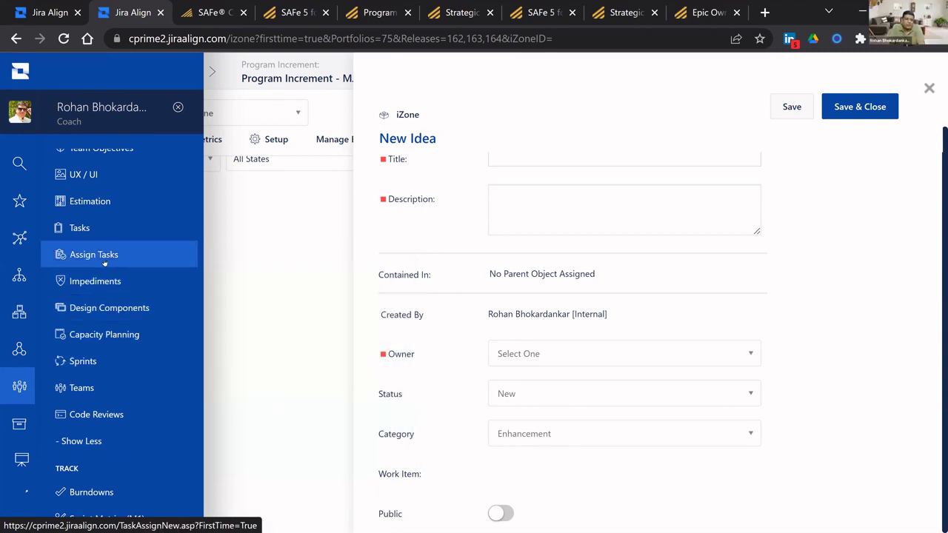
pyautogui.moveTo(104, 263)
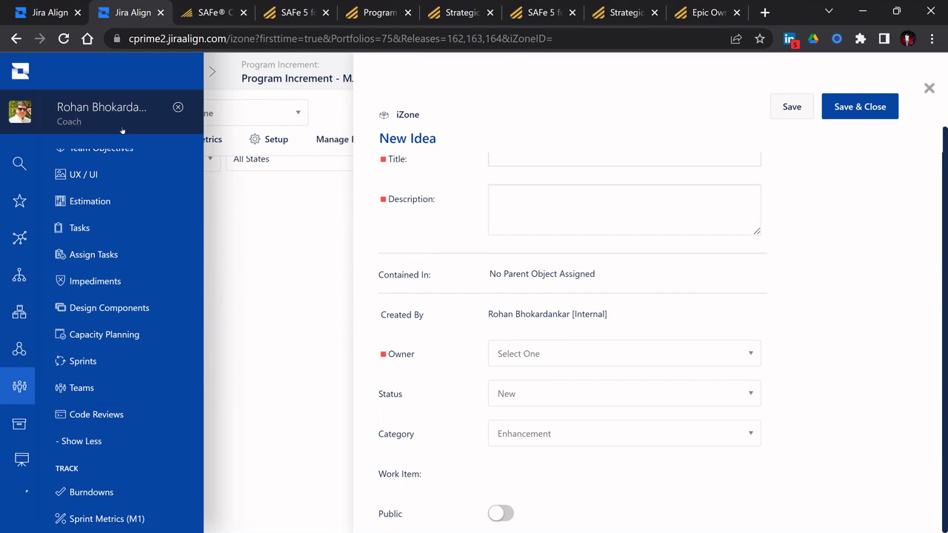
# - Open the team-level Burndowns report and display it for the team Kanban Team 1 - Startfish - MJ
pyautogui.click(134, 493)
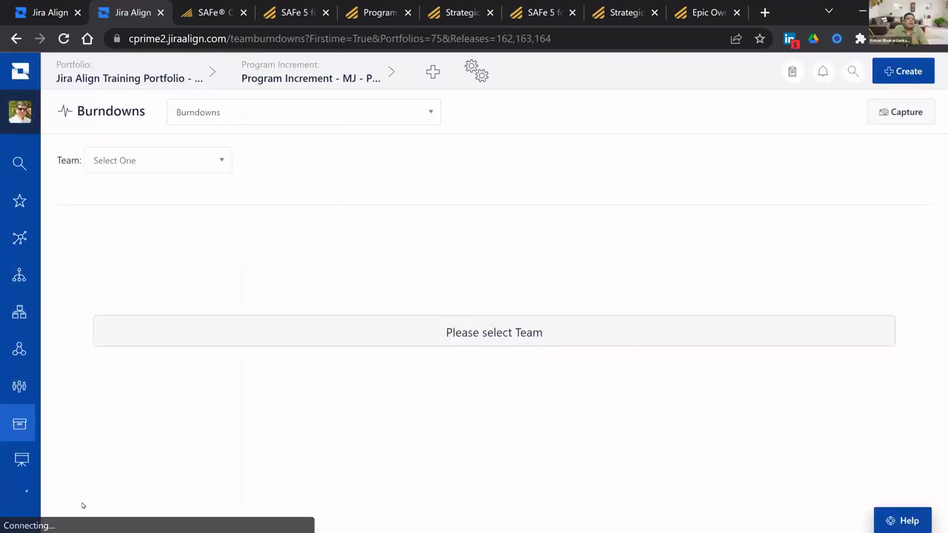
pyautogui.click(219, 163)
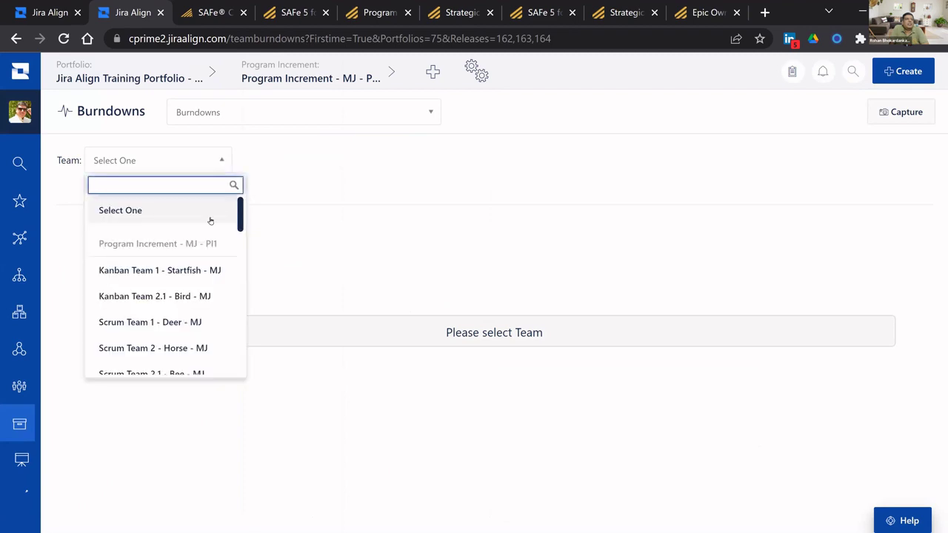
pyautogui.click(195, 271)
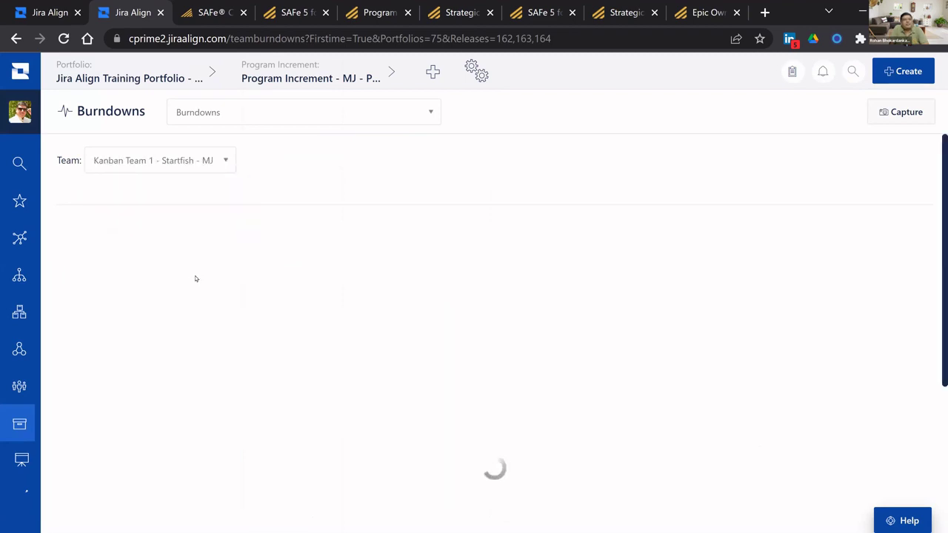